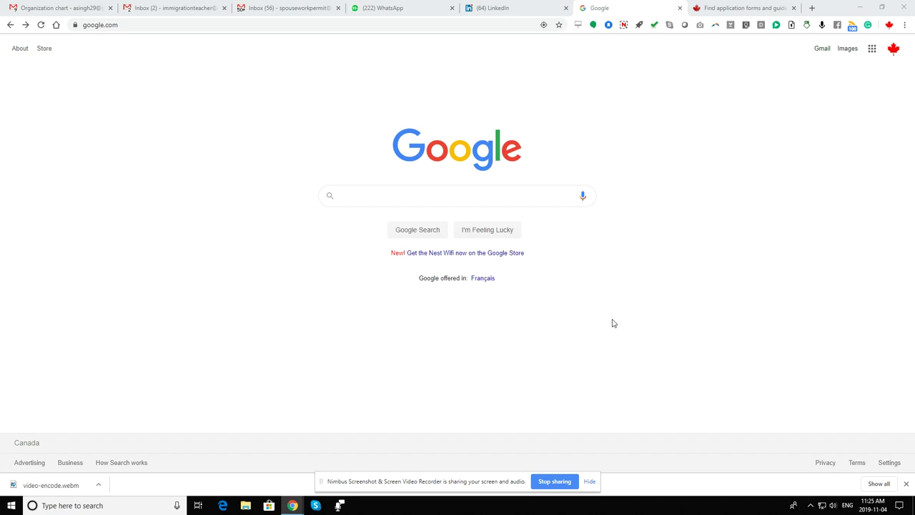
Search Google for CAIPS.
left_click(472, 200)
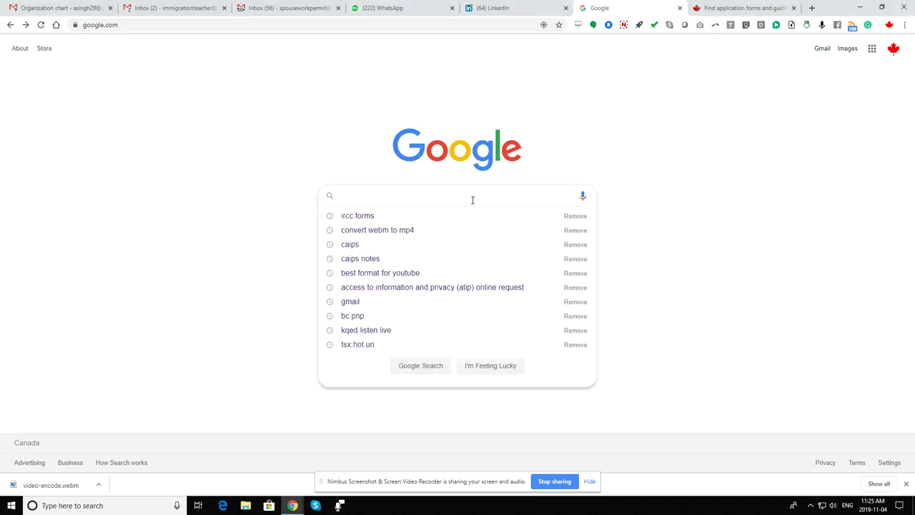
type("CAIPS")
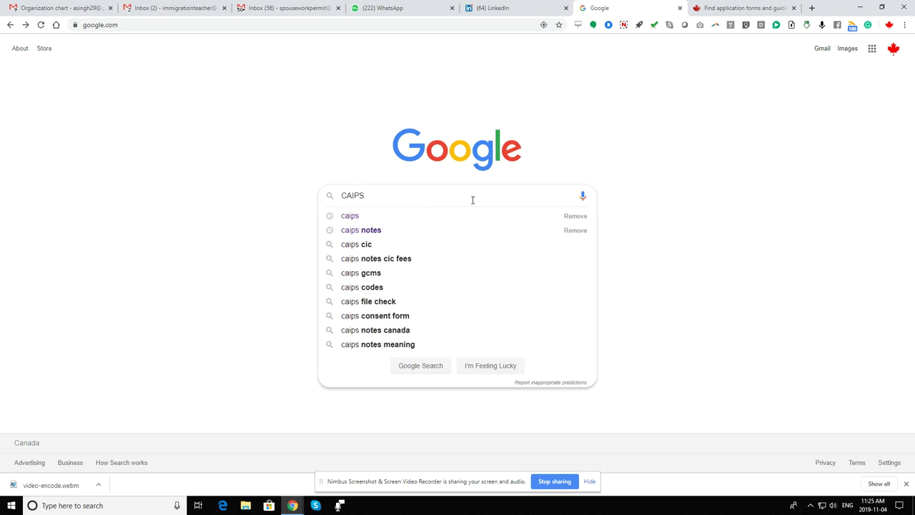
key("Return")
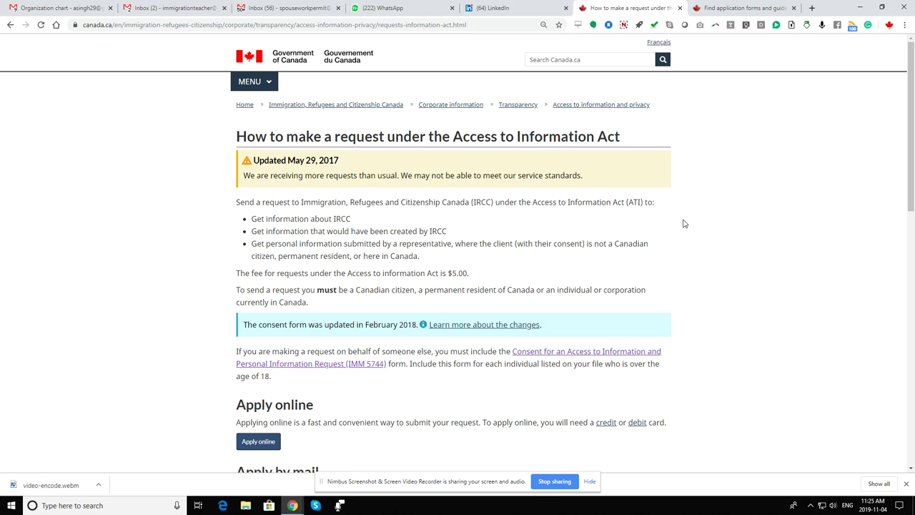
Note the $5.00 request fee, then start the online ATIP request in English.
left_click_drag(471, 273, 238, 273)
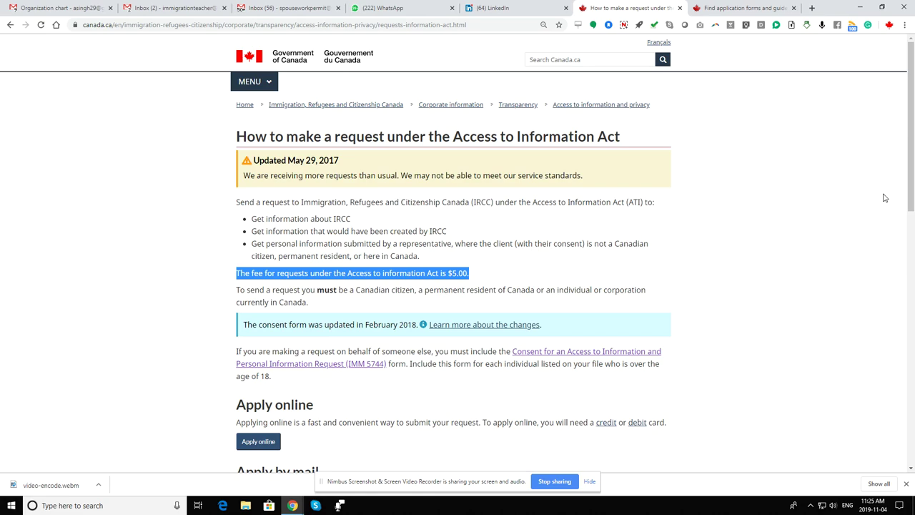
left_click(810, 200)
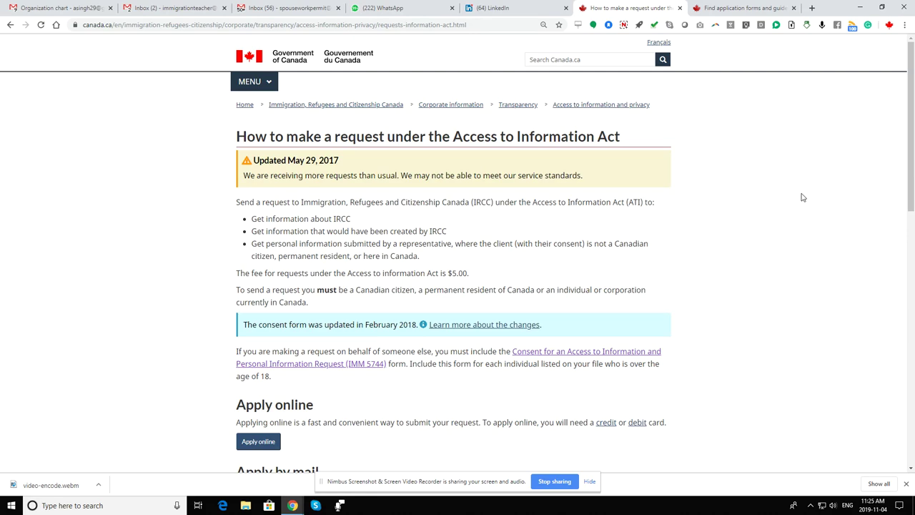
scroll(810, 199, "down", 4)
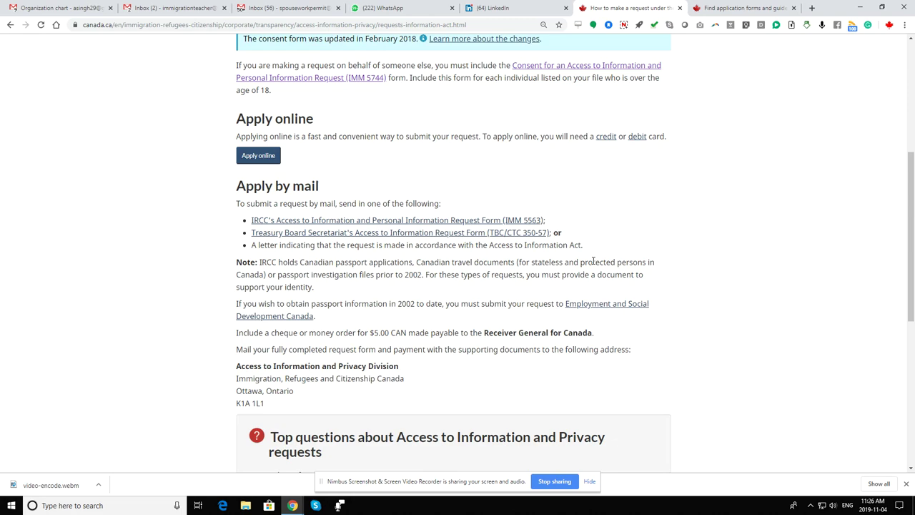
scroll(592, 262, "up", 1)
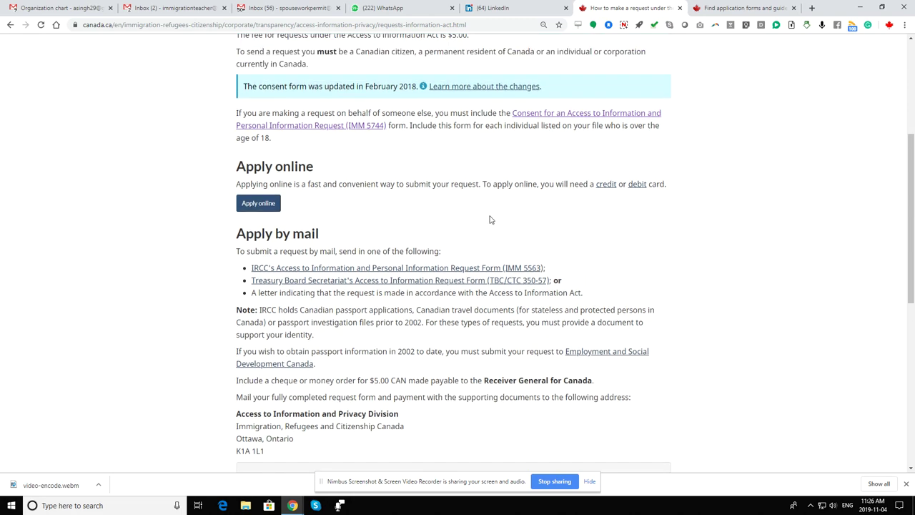
left_click(258, 212)
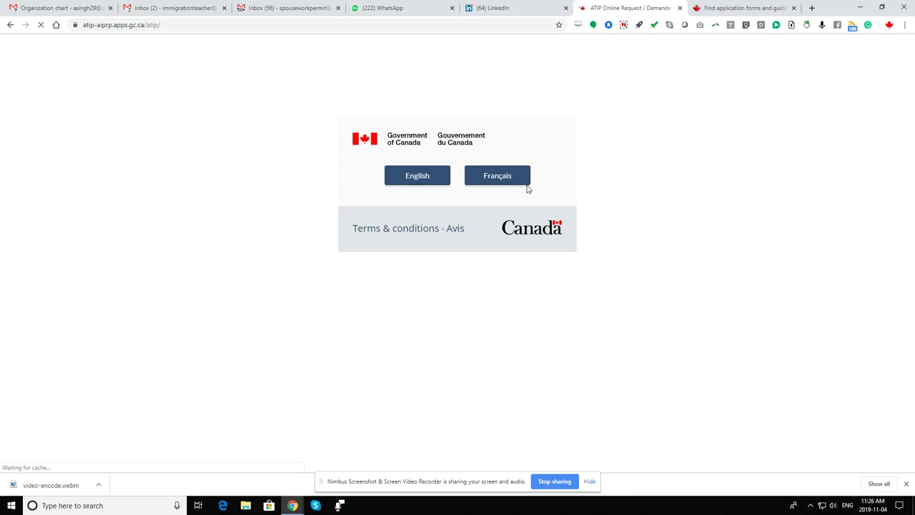
left_click(424, 178)
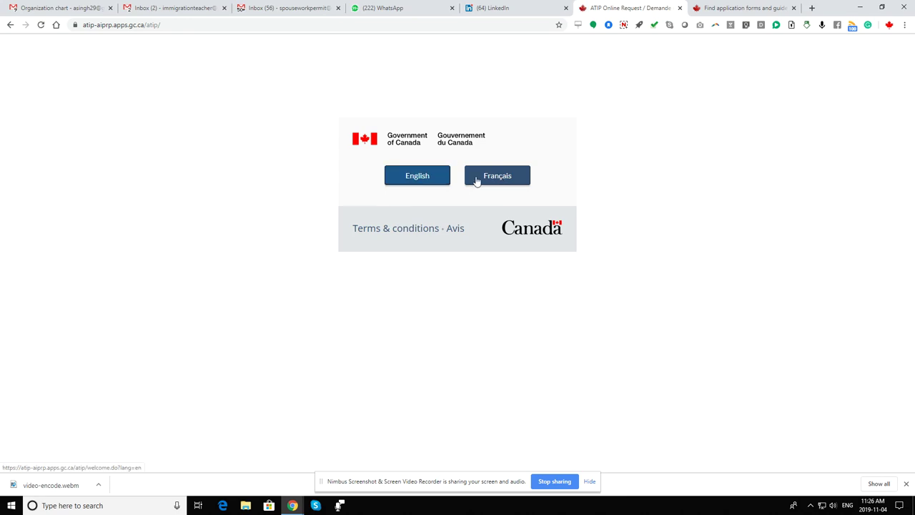
On the application forms page, select IMM 5744 from the PDF forms list.
left_click(746, 7)
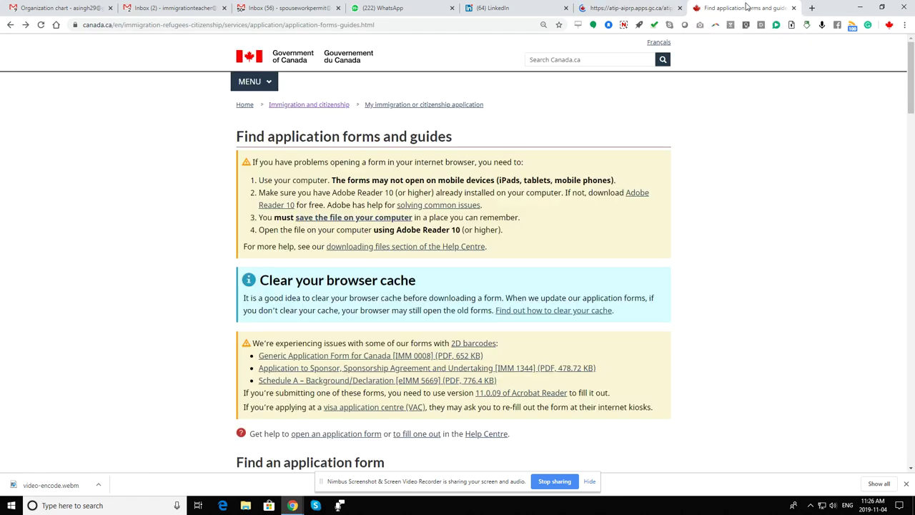
scroll(768, 160, "down", 2)
scroll(768, 159, "down", 2)
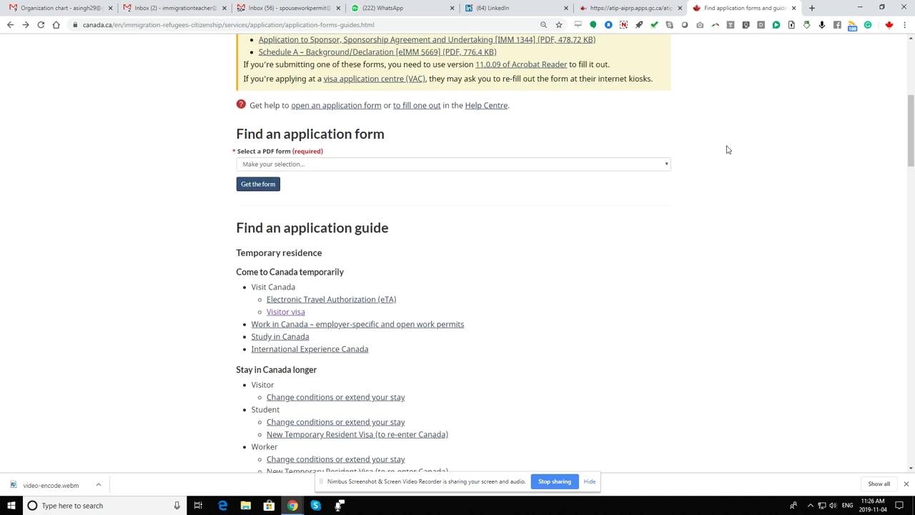
left_click(544, 160)
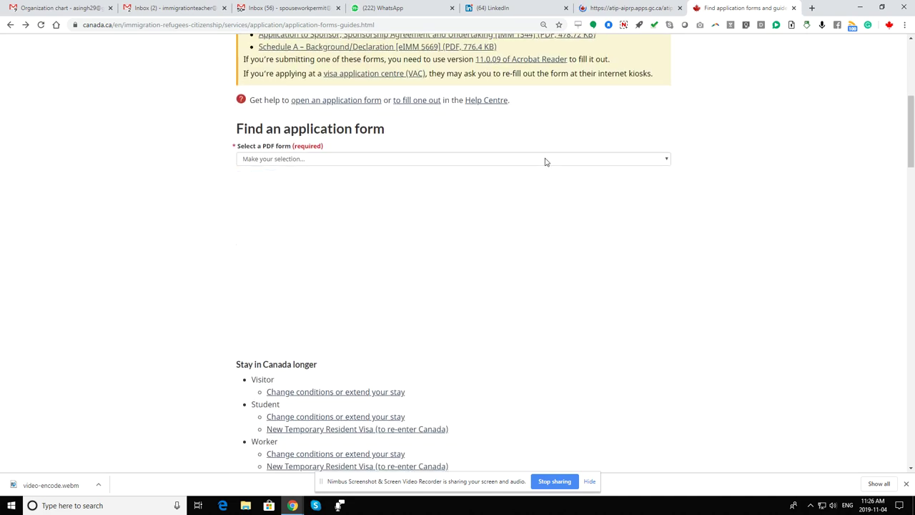
key("Page_Down")
key("Page_Down")
key("Page_Down")
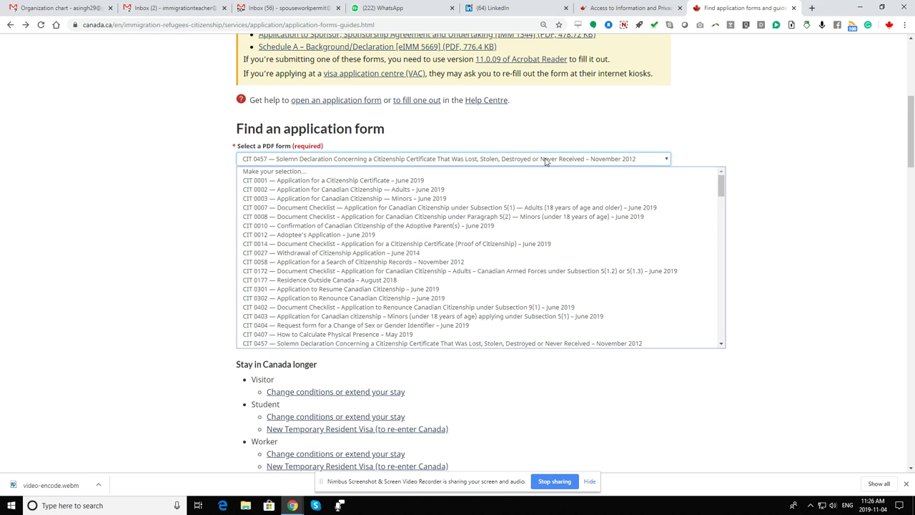
key("Page_Down")
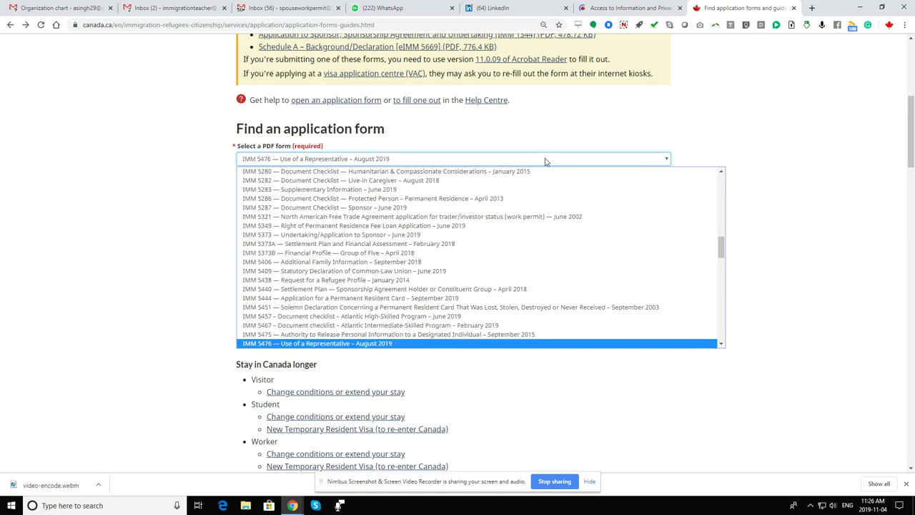
key("Page_Down")
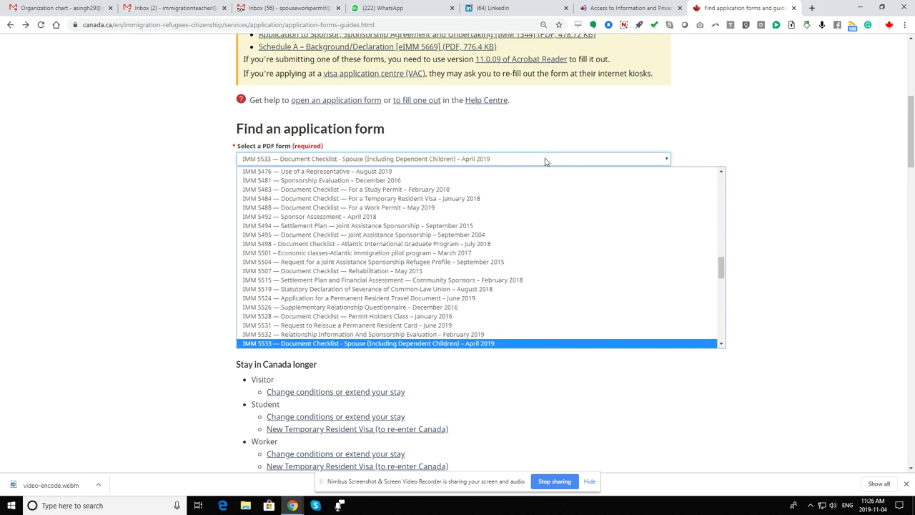
key("Page_Down")
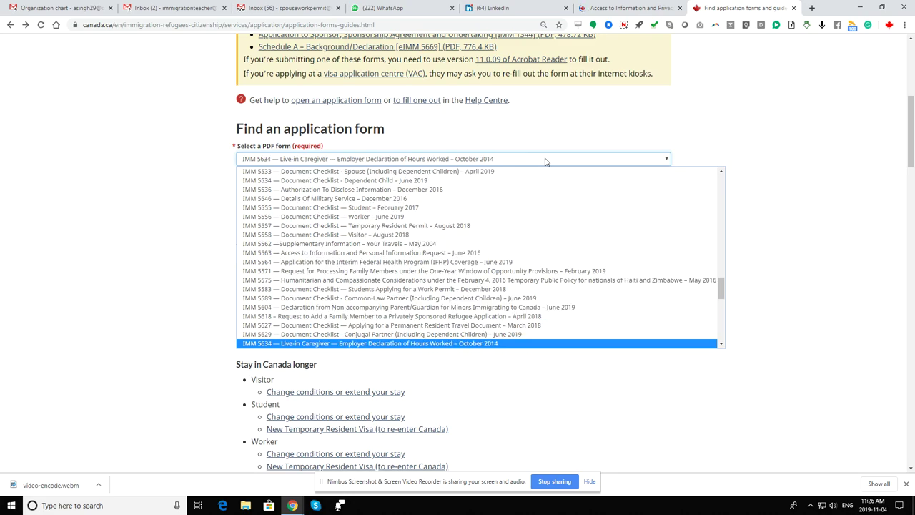
key("Page_Down")
key("Page_Down")
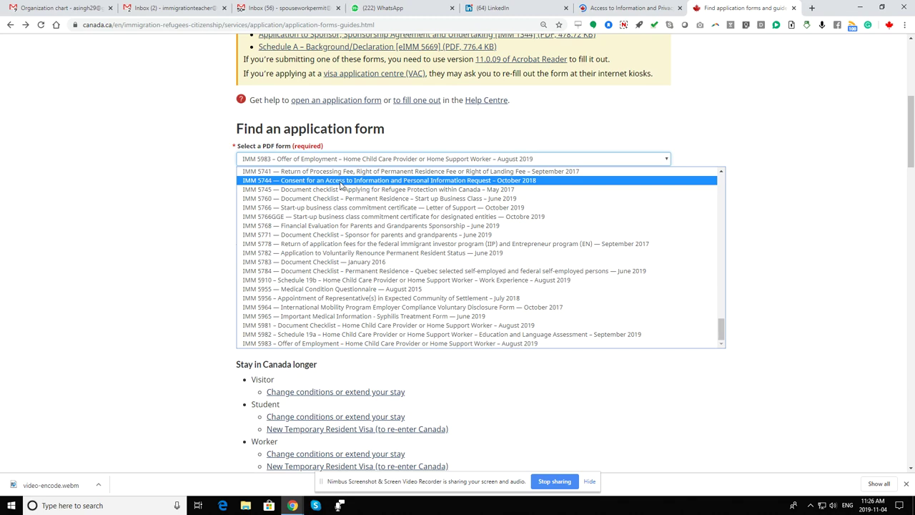
left_click(341, 183)
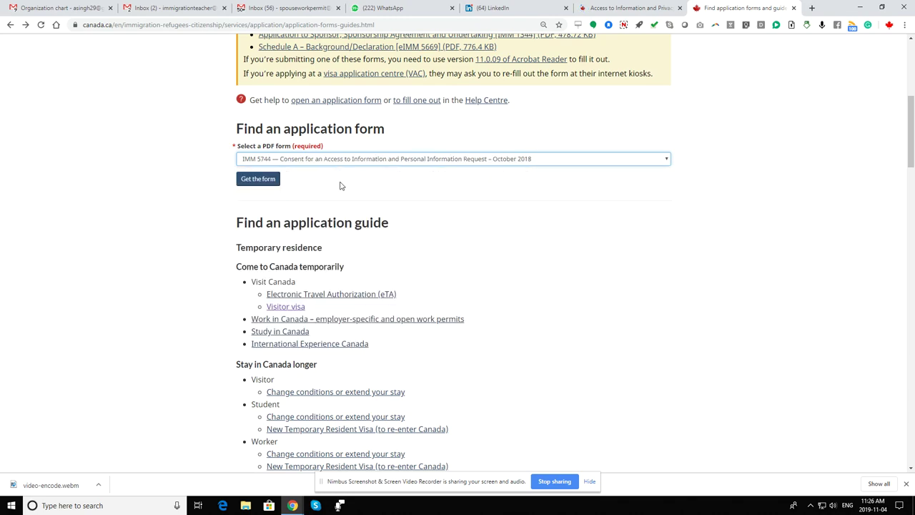
Open the IMM 5744 PDF, enlarge it, and step through the representative's name, firm and phone fields.
left_click(256, 179)
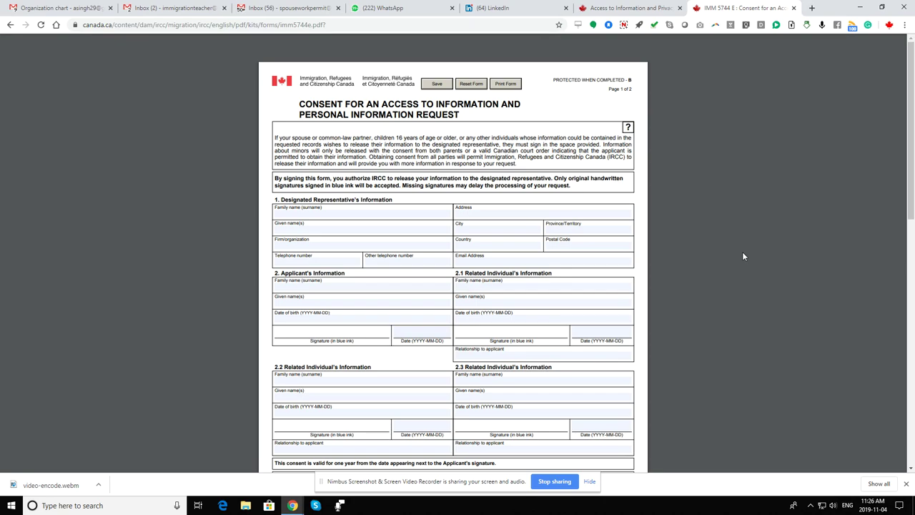
key("ctrl+plus")
key("ctrl+plus")
key("ctrl+plus")
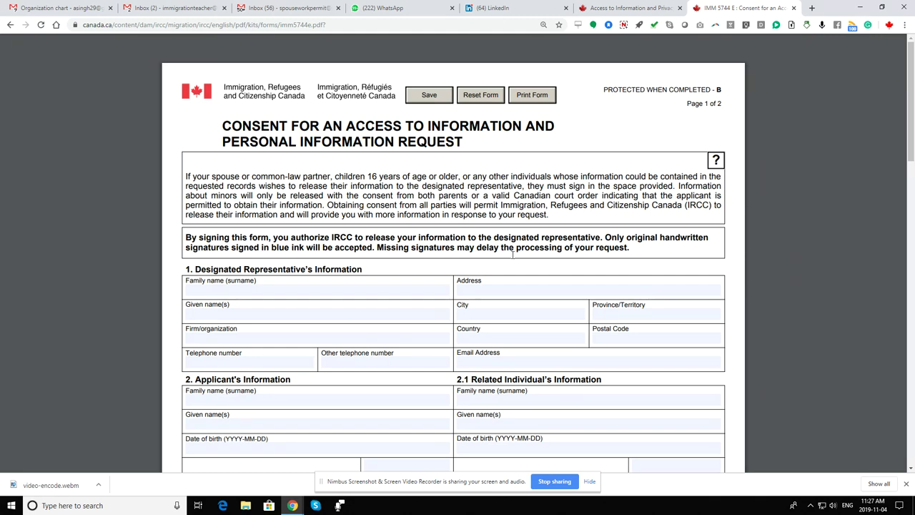
left_click(291, 292)
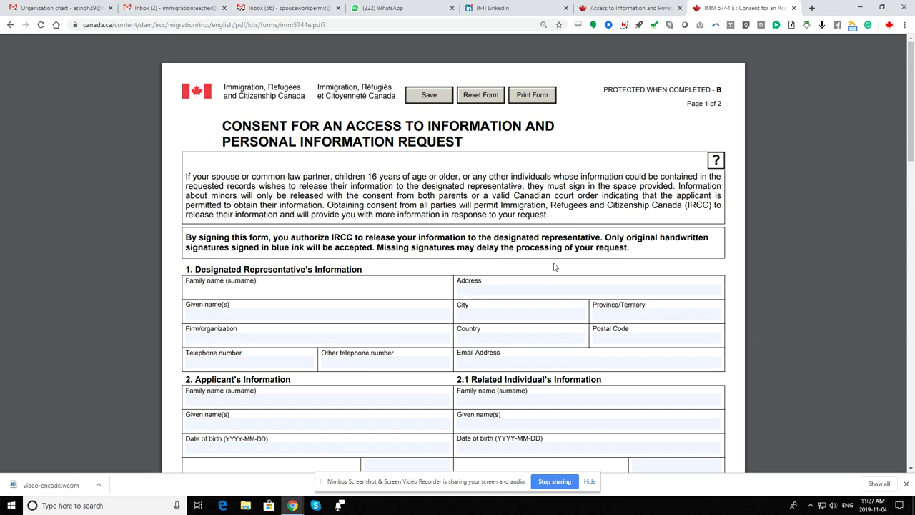
key("Tab")
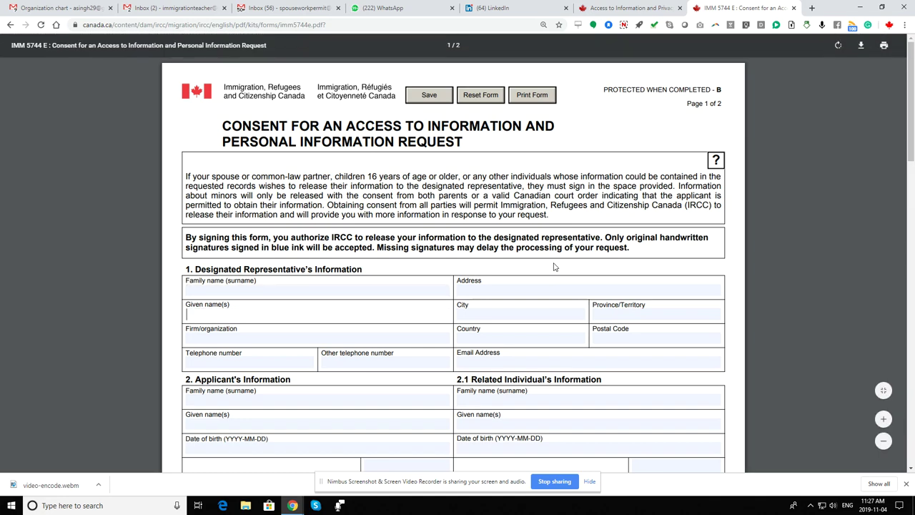
key("Tab")
key("Tab")
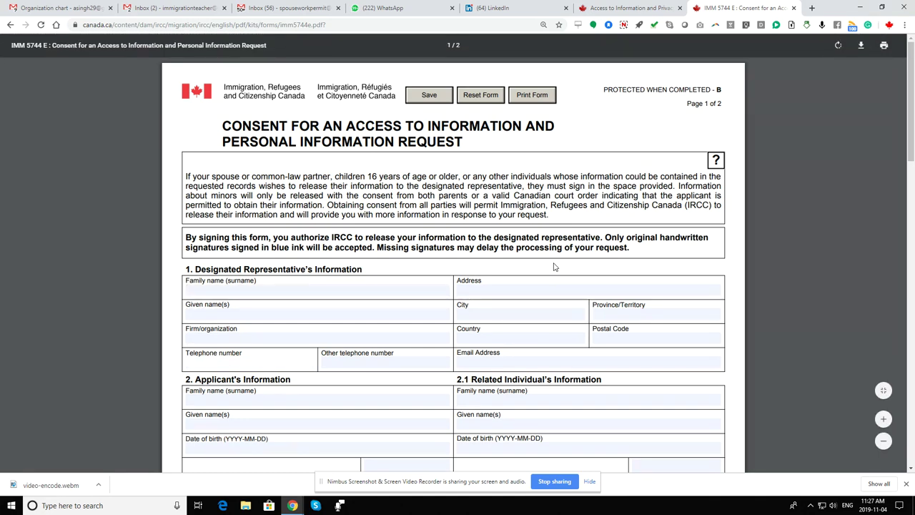
key("Tab")
key("Tab")
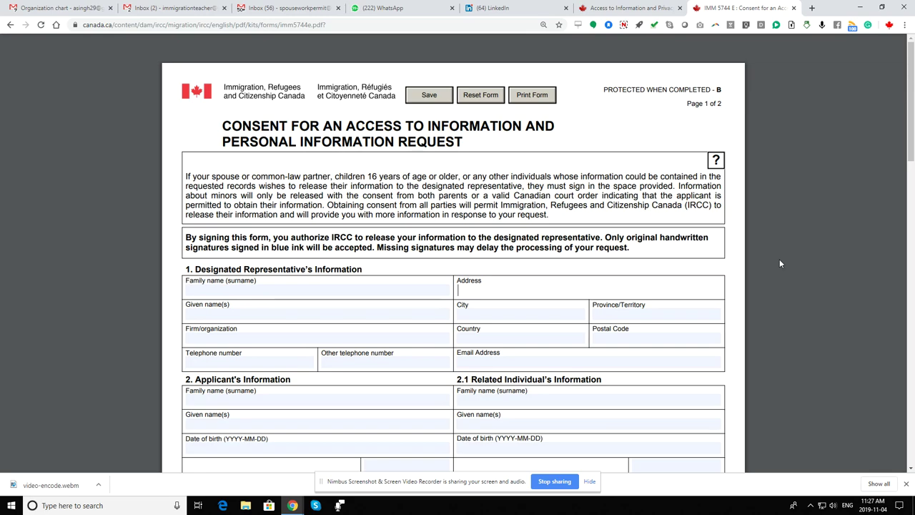
Look over the applicant's name and signature date fields in the IMM 5744 PDF.
scroll(780, 262, "down", 1)
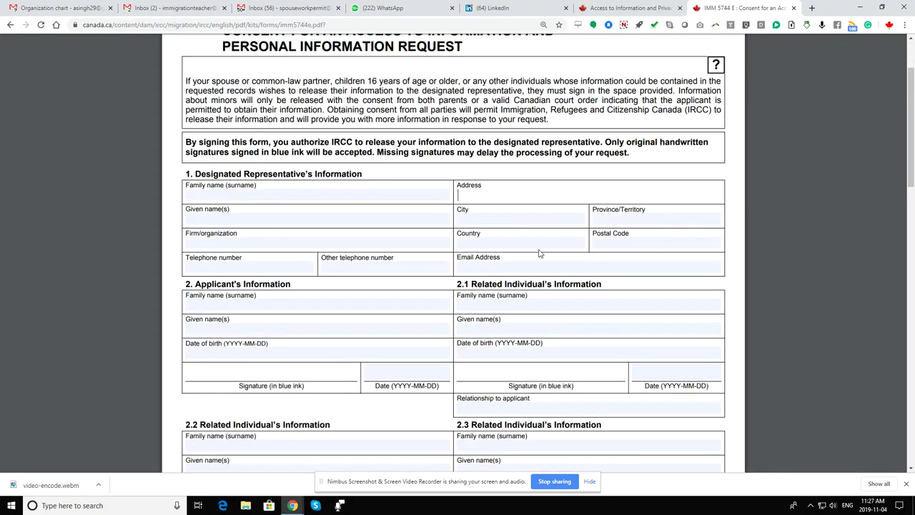
left_click(272, 307)
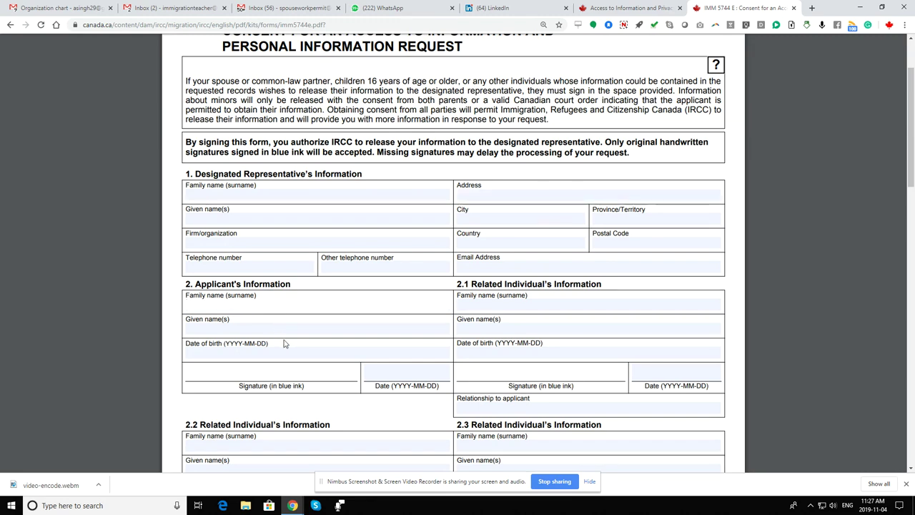
left_click(293, 377)
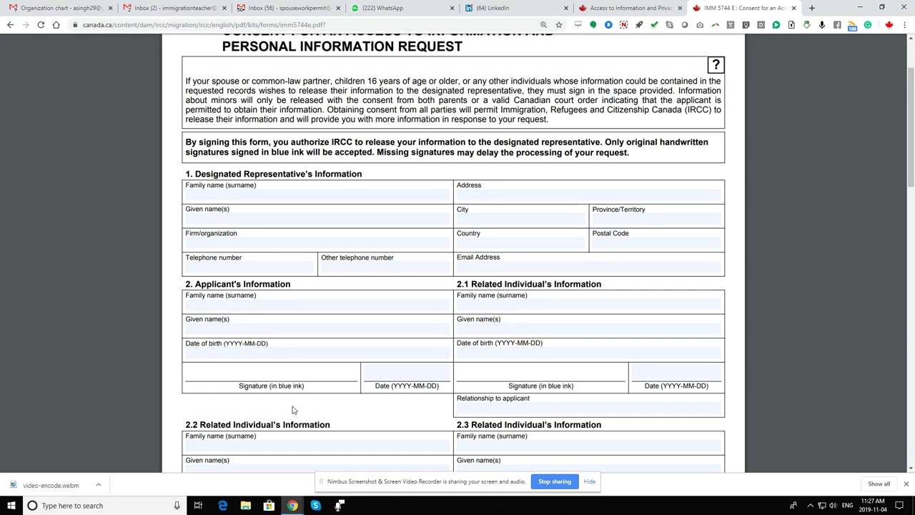
left_click(389, 370)
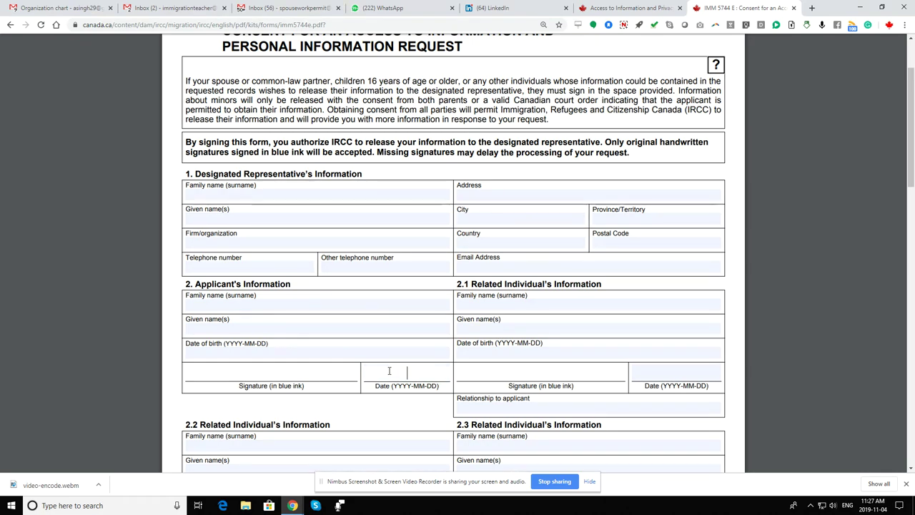
scroll(850, 182, "down", 1)
scroll(849, 181, "down", 7)
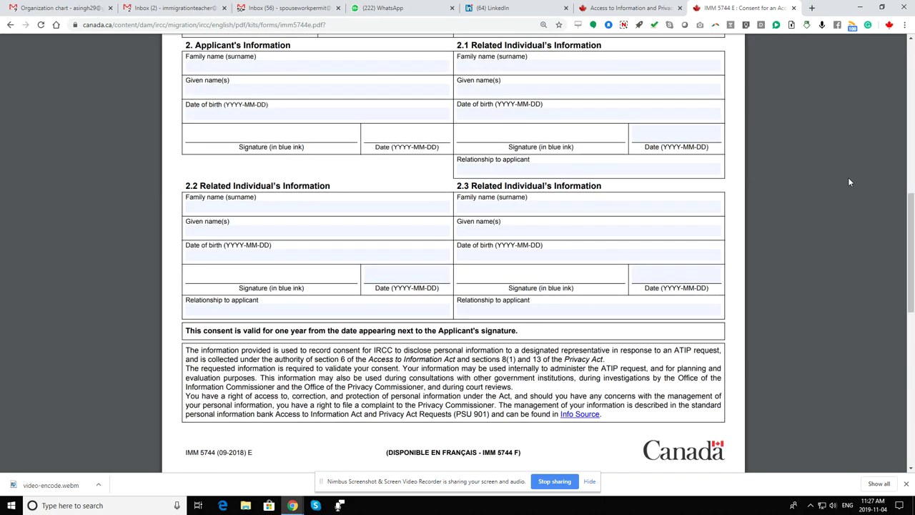
scroll(849, 182, "up", 10)
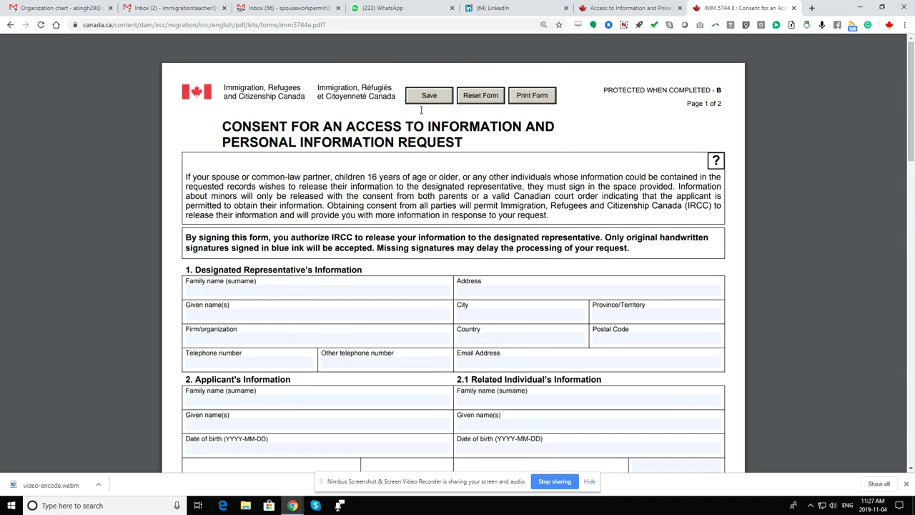
Return to the ATIP Online Request and move past its welcome page.
left_click(647, 11)
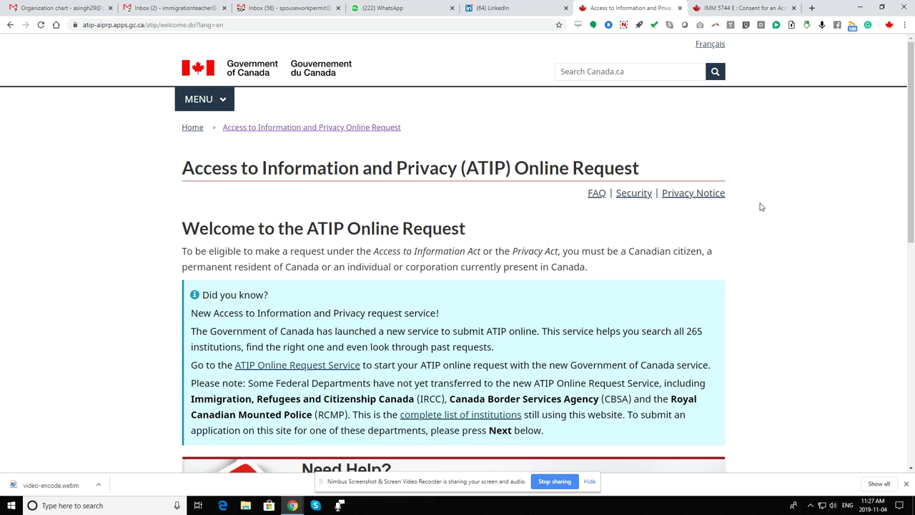
scroll(764, 207, "down", 6)
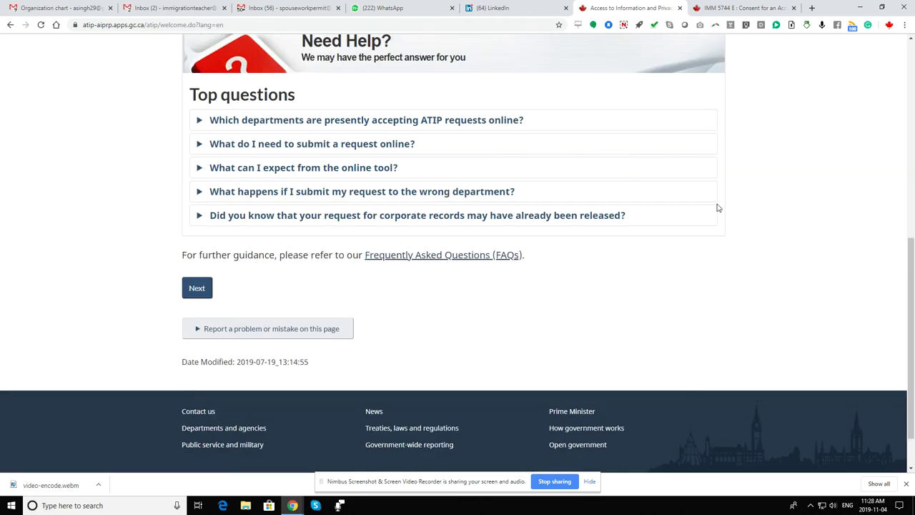
left_click(197, 293)
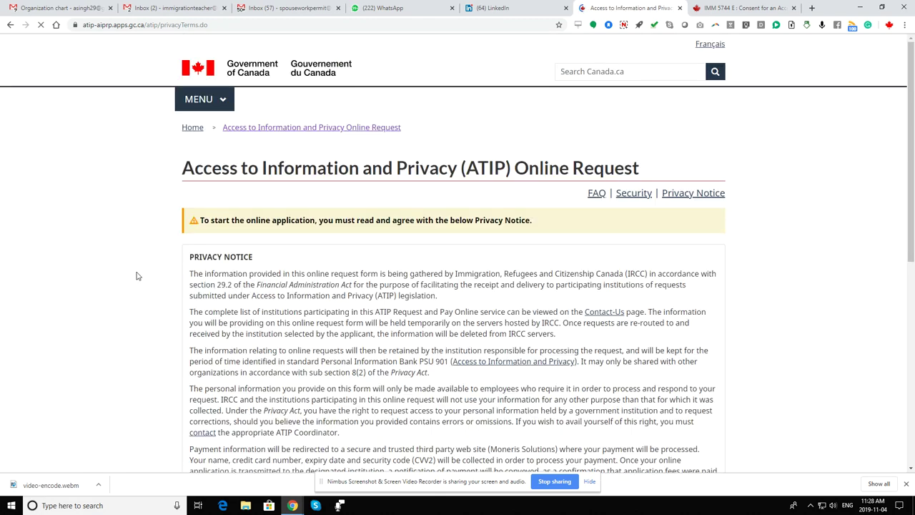
Agree to the ATIP Privacy Notice and continue to the request form.
scroll(138, 276, "down", 5)
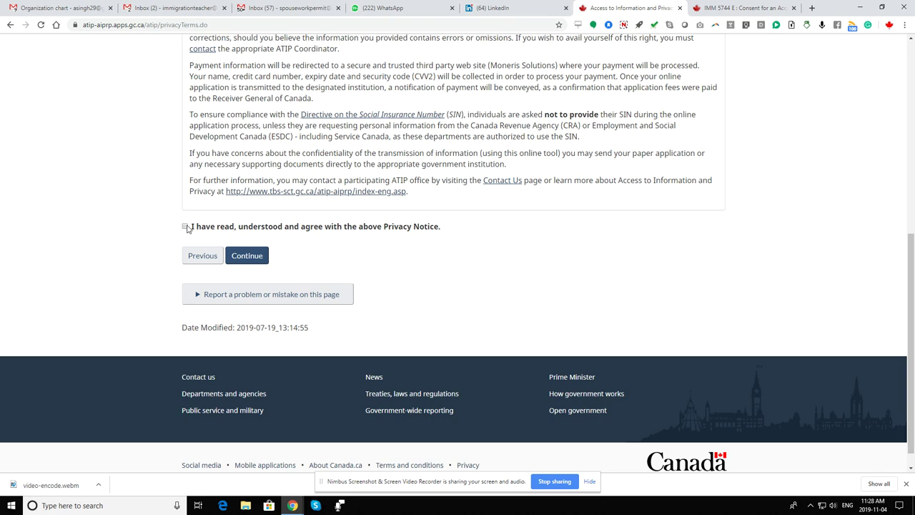
left_click(185, 227)
left_click(247, 257)
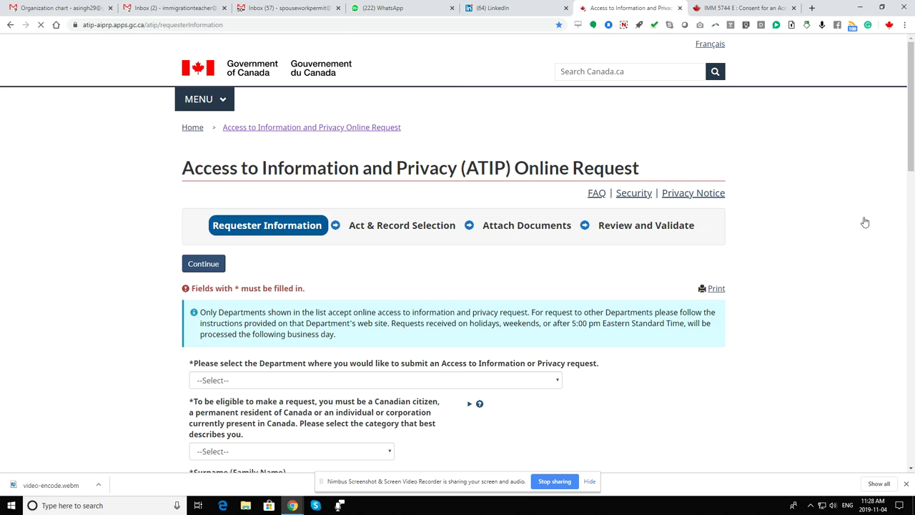
Choose Immigration, Refugees and Citizenship Canada and 'Individual/corporation currently present in Canada' as eligibility category.
scroll(423, 176, "down", 3)
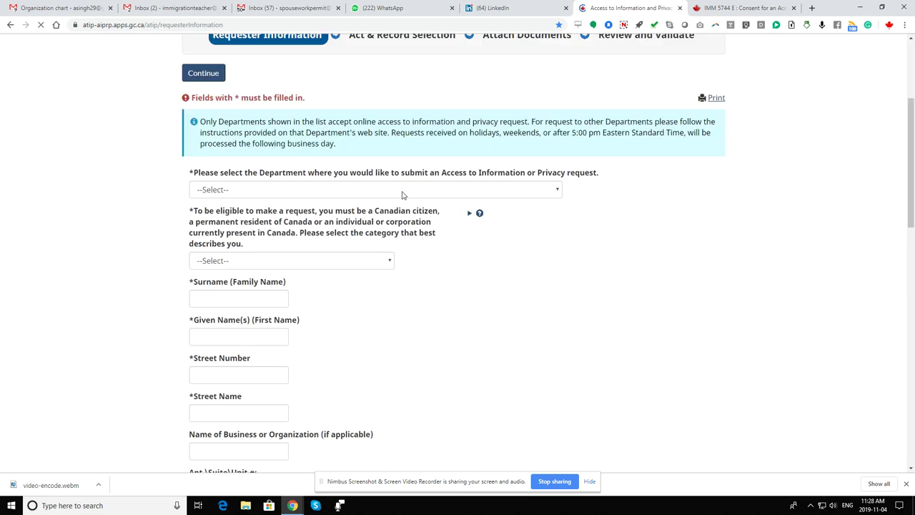
left_click(403, 193)
key("i")
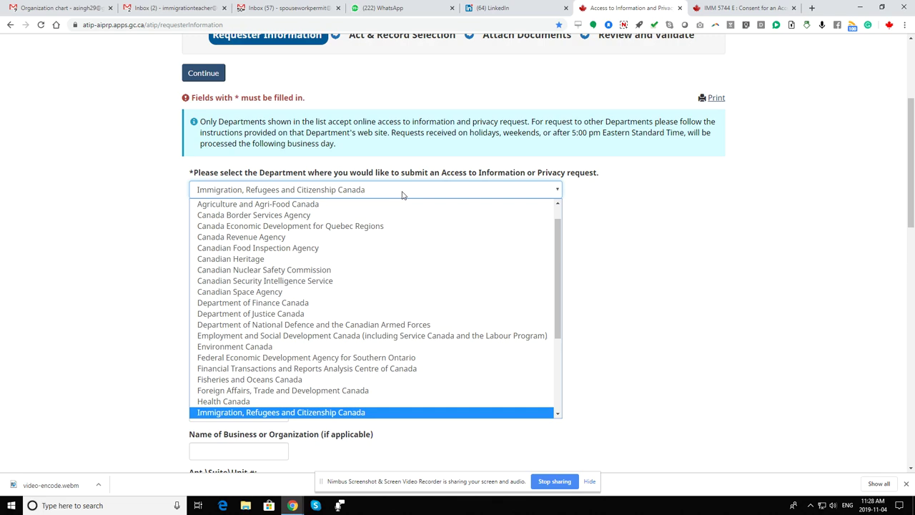
key("Return")
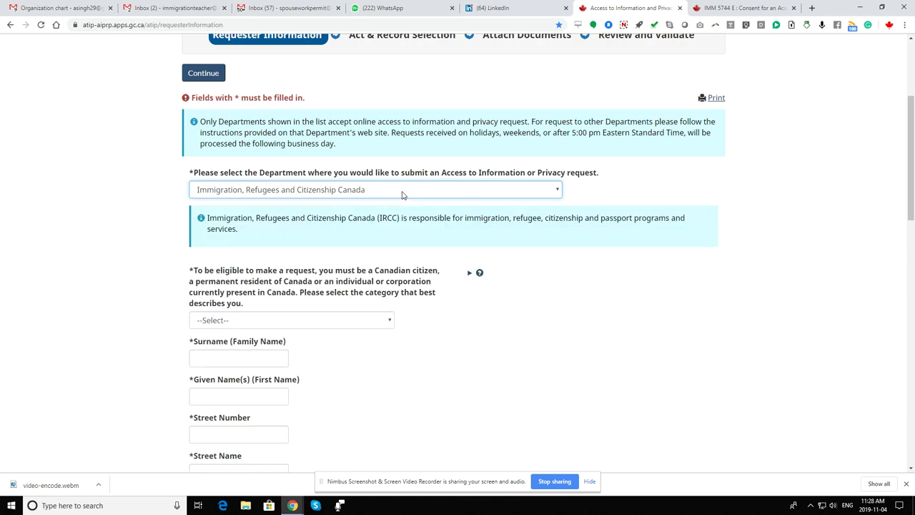
key("Tab")
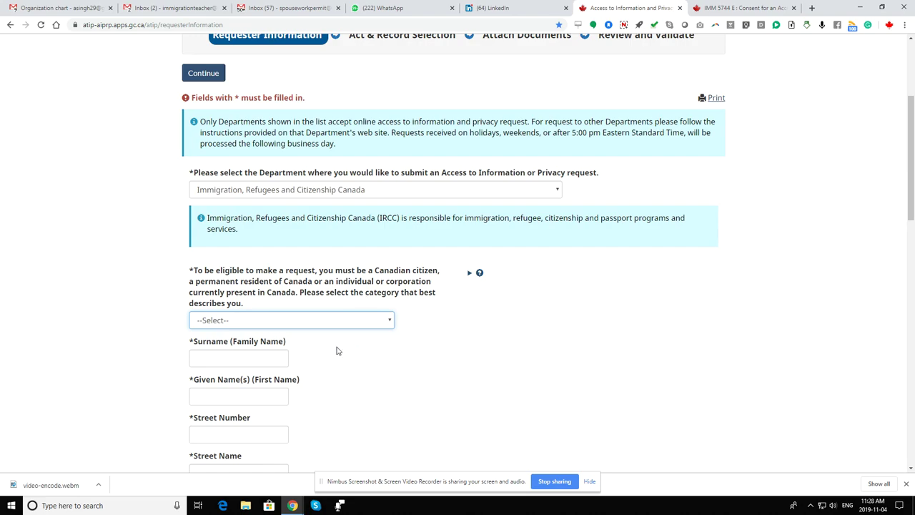
left_click(334, 323)
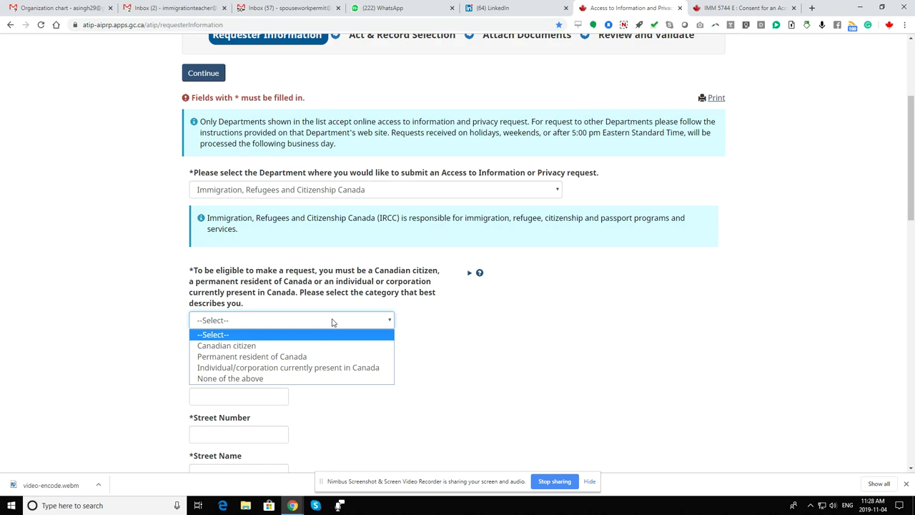
key("Down")
key("Down")
key("Down")
key("Return")
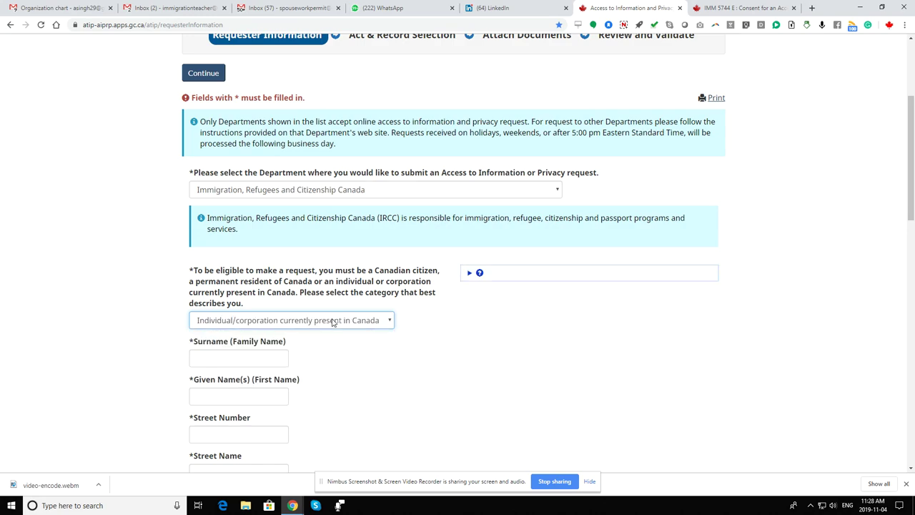
Enter the requester's surname, given name, street number and street name.
key("Tab")
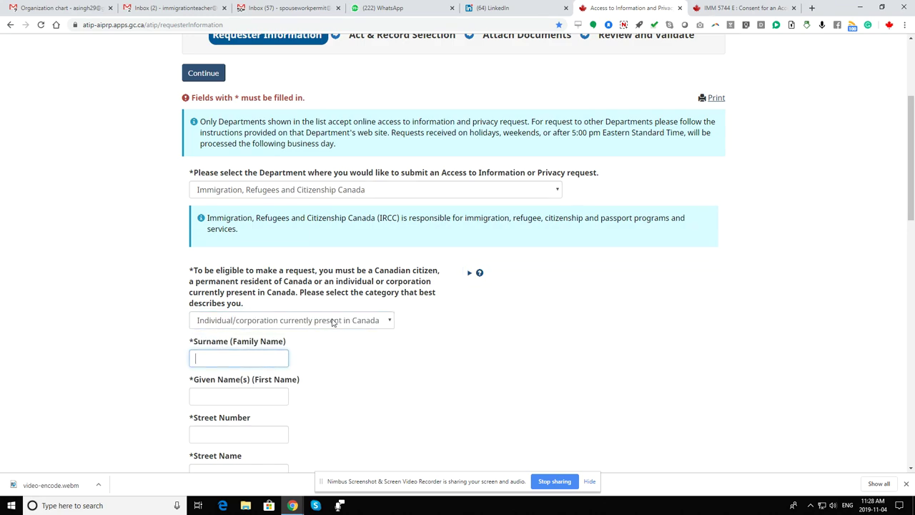
type("WIFE")
key("Tab")
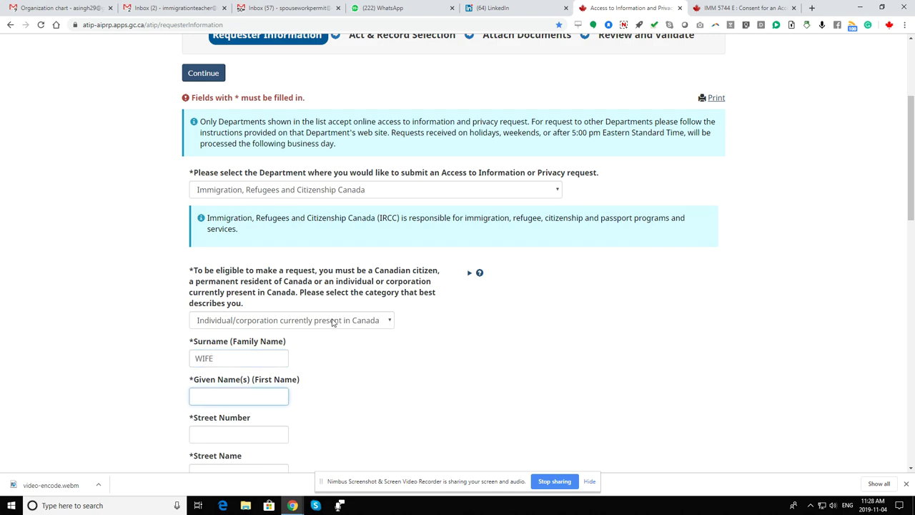
type("WIFE2")
key("Tab")
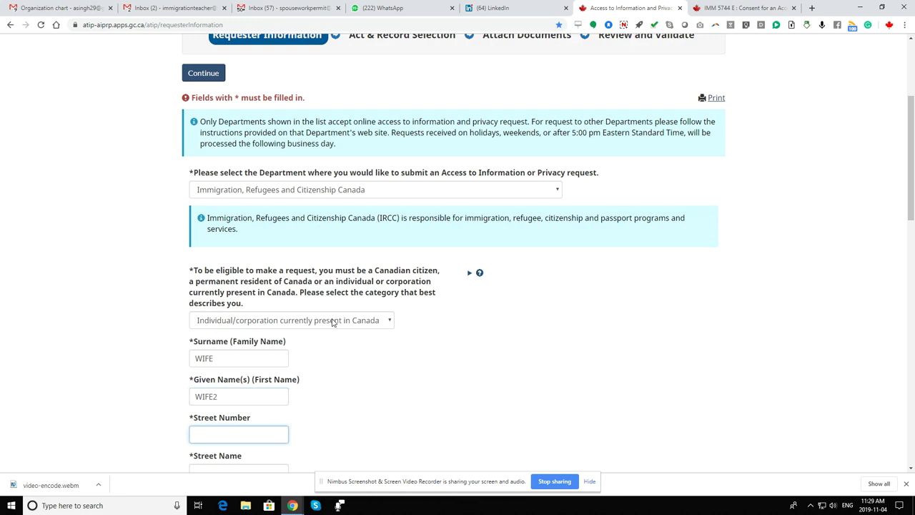
type("52")
key("Tab")
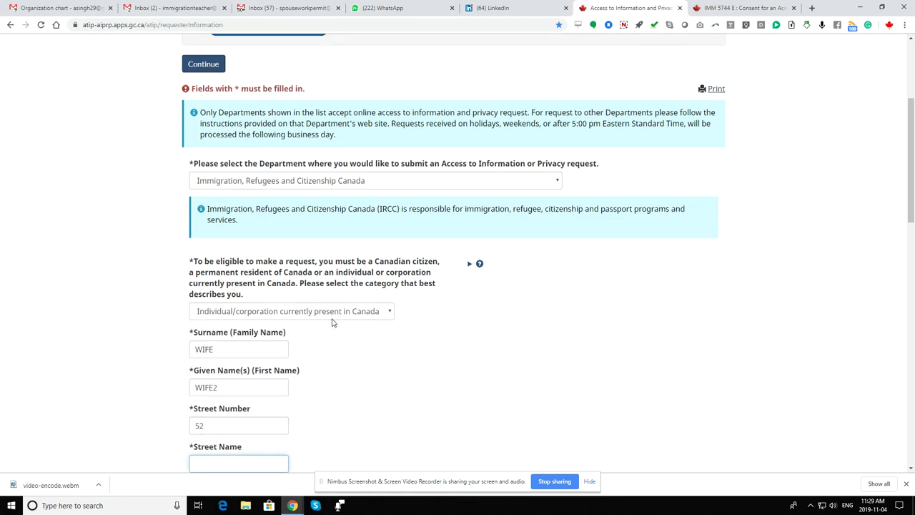
type("HHJ")
Fill in the requester's city, province and postal code, skipping the business name.
key("Tab")
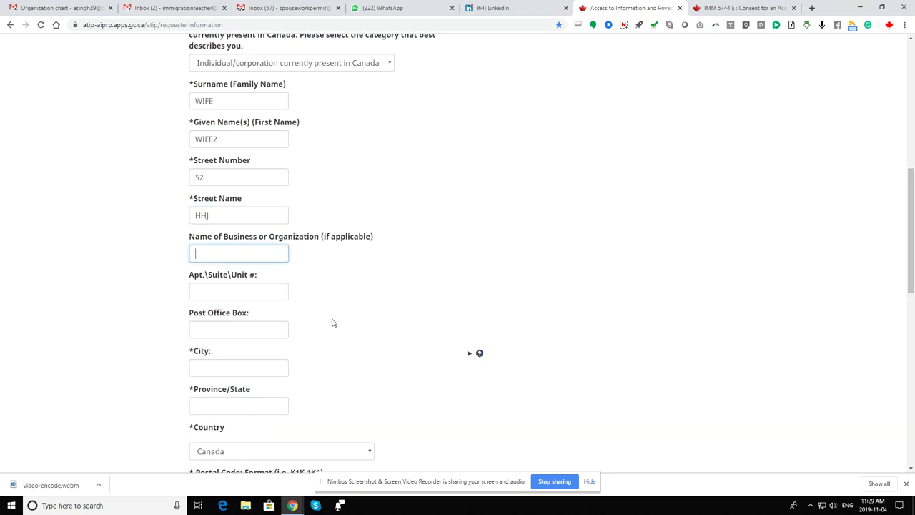
key("Tab")
key("Tab")
key("Tab")
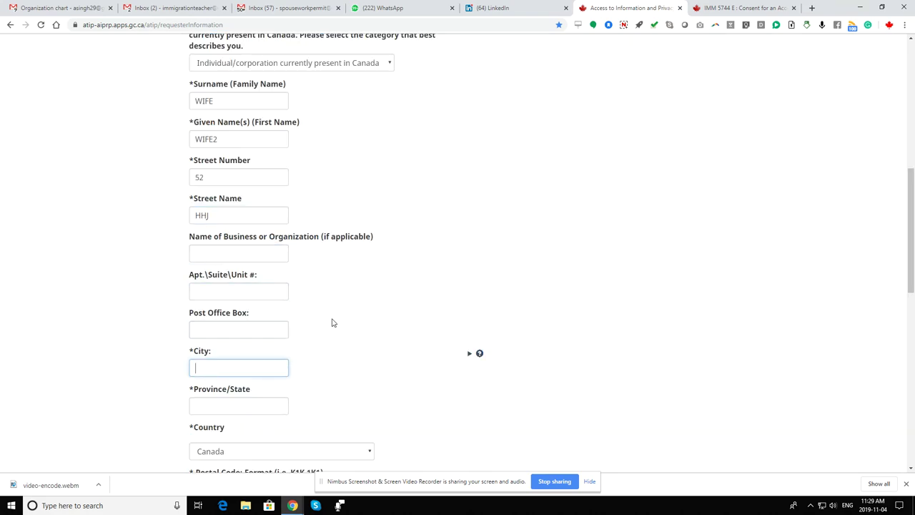
type("EDMONTON")
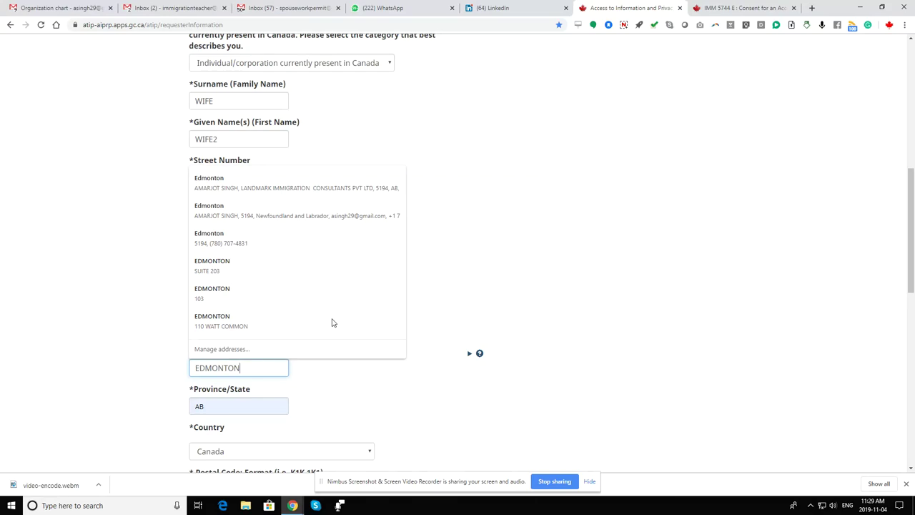
key("Tab")
key("Tab")
type("AB")
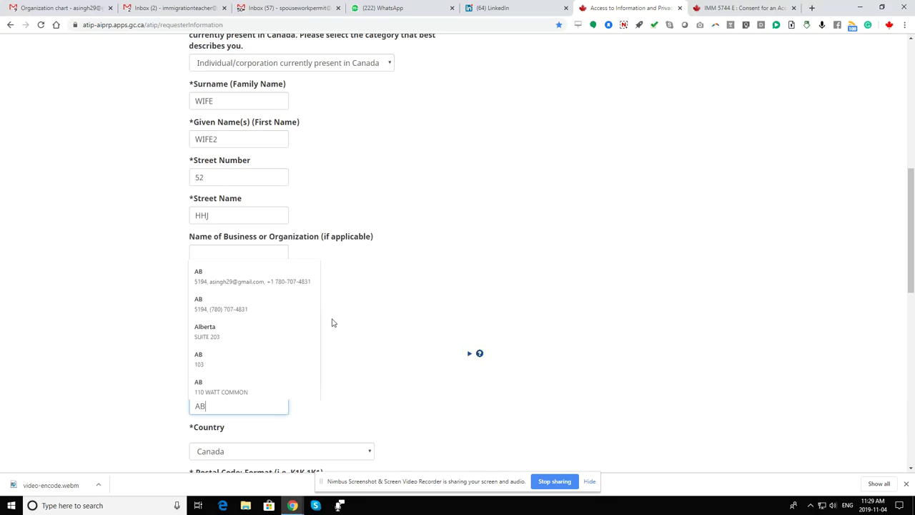
key("Tab")
key("Tab")
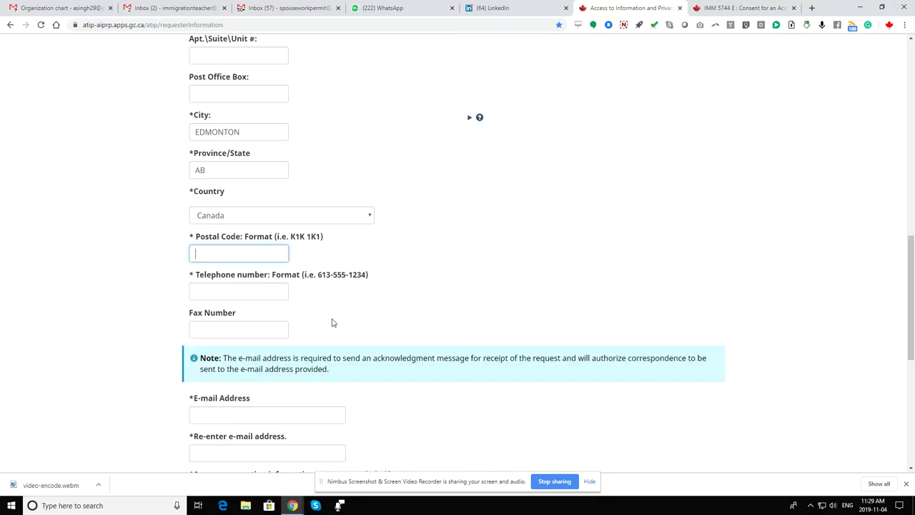
type("T6X")
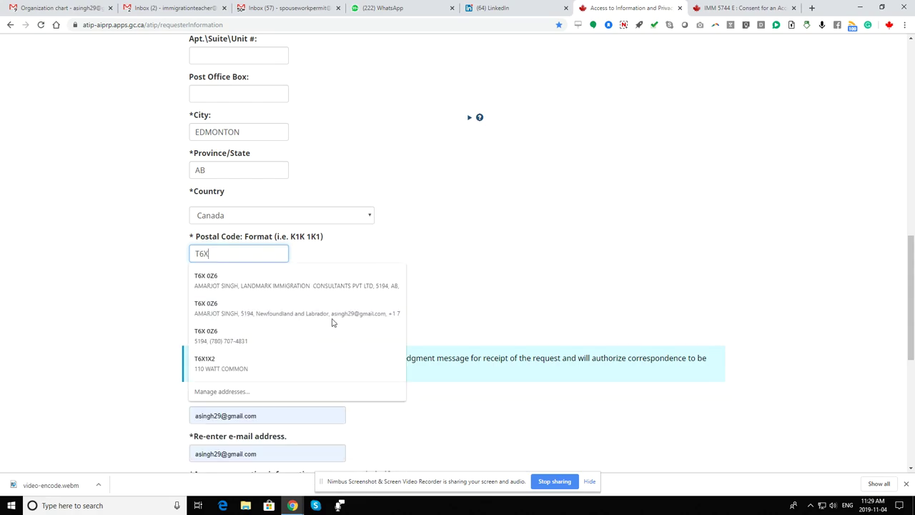
type(" 0Z6")
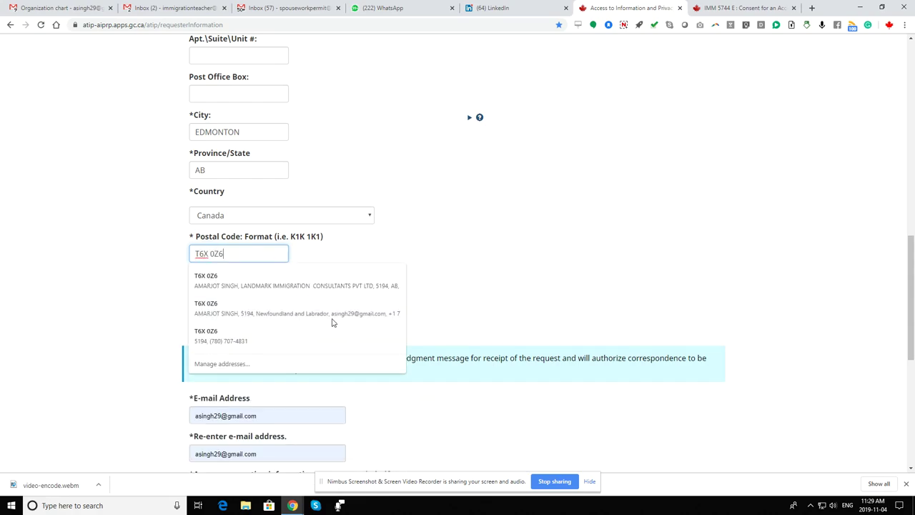
key("Tab")
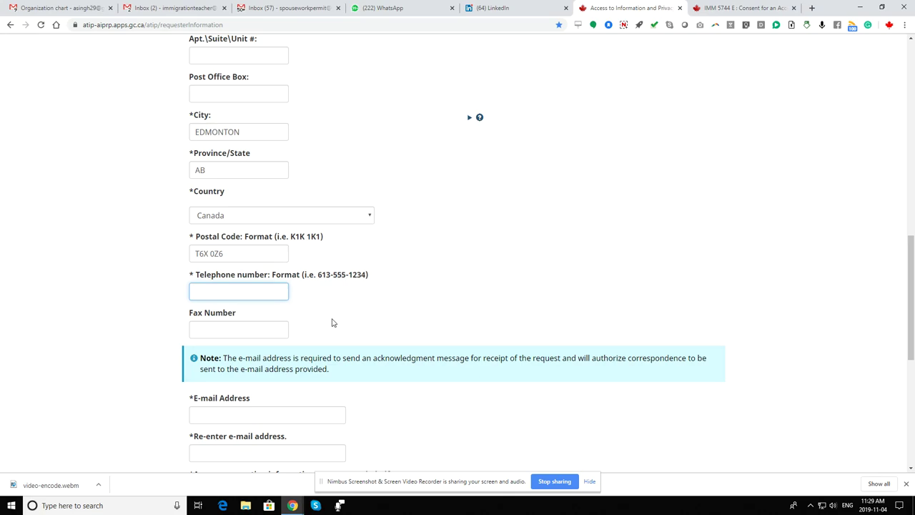
Enter the requester's telephone number and e-mail address, repeating the e-mail to confirm.
key("Tab")
key("Tab")
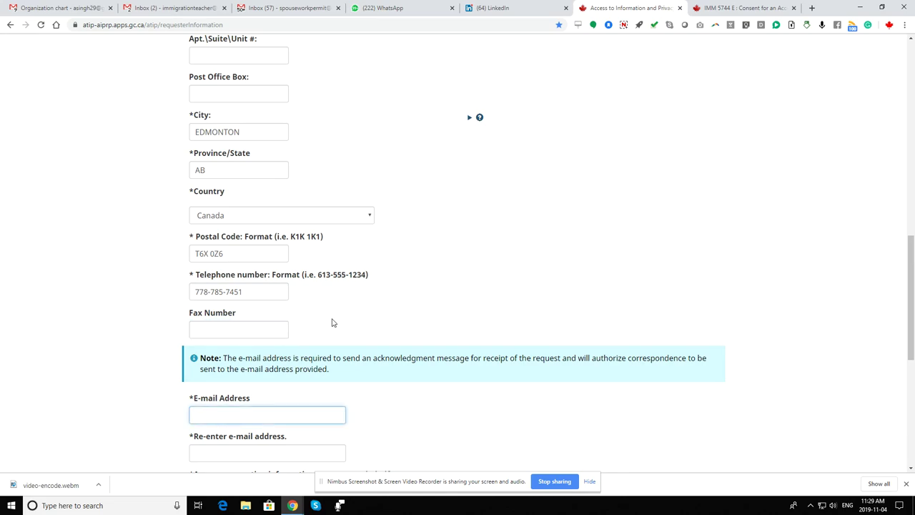
key("Tab")
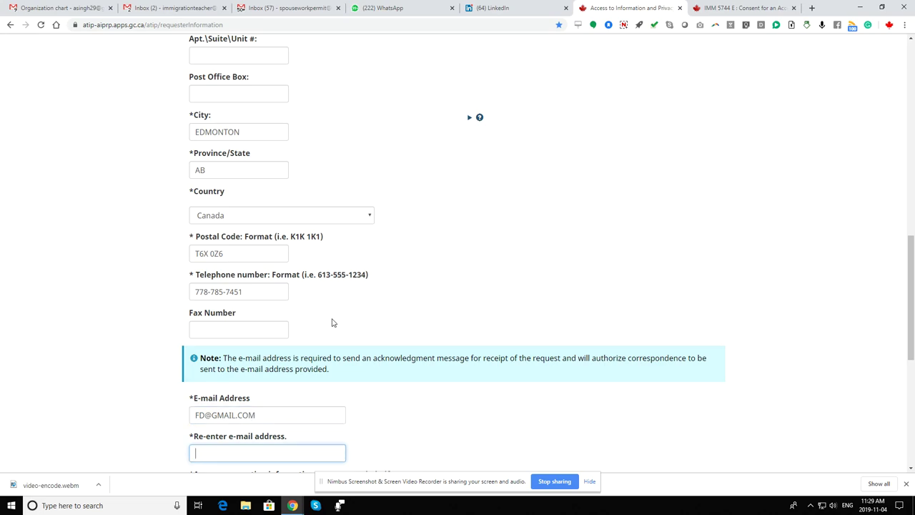
key("Tab")
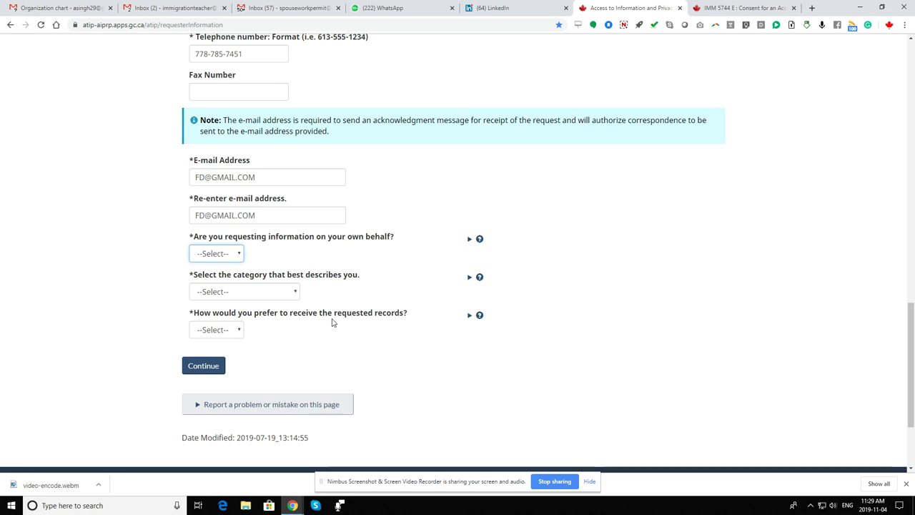
Answer No to both the own-behalf and deceased-individual questions.
key("Down")
key("Down")
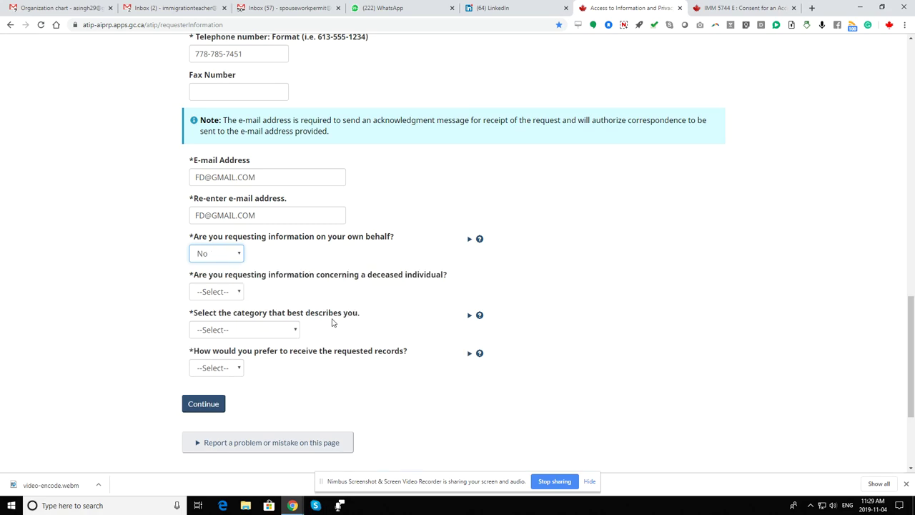
key("Tab")
key("Tab")
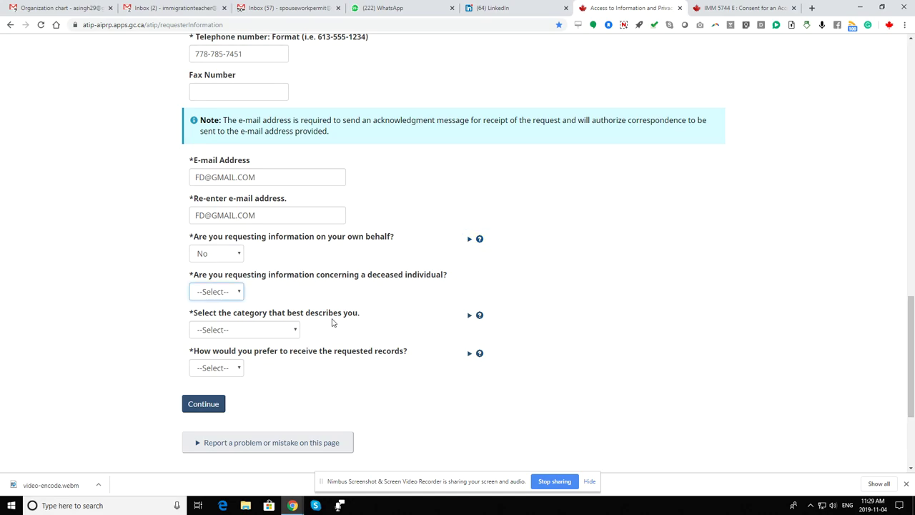
key("Down")
key("Down")
key("Tab")
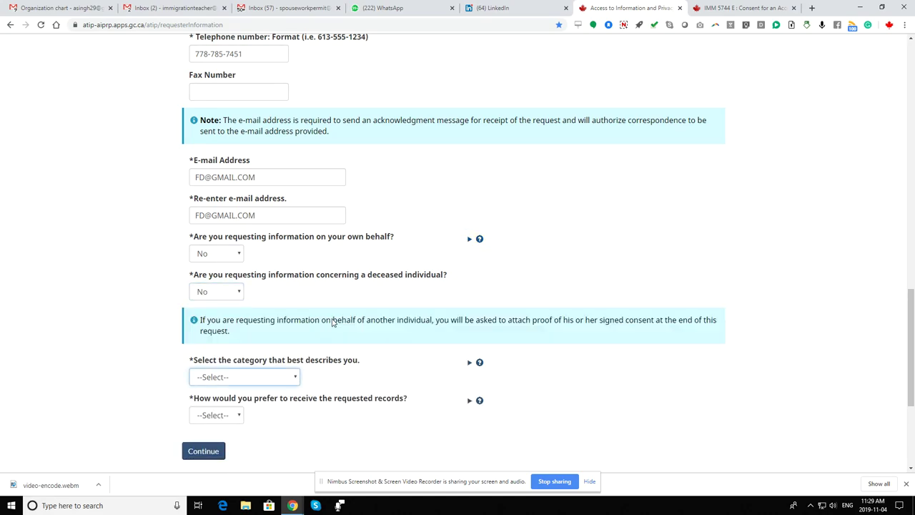
Set requester category to Member of the Public and delivery to E-mail, then continue.
key("Down")
key("Down")
key("Down")
key("Down")
key("Down")
left_click(289, 376)
scroll(336, 400, "down", 2)
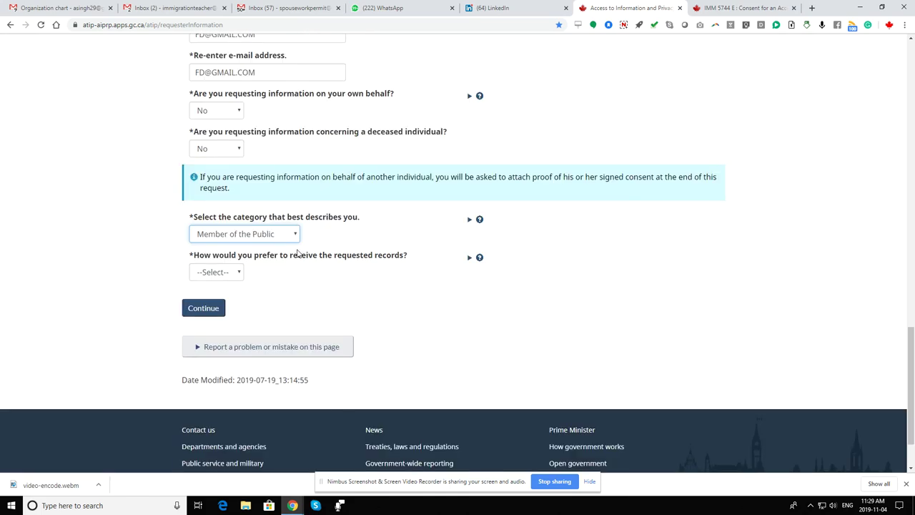
left_click(279, 234)
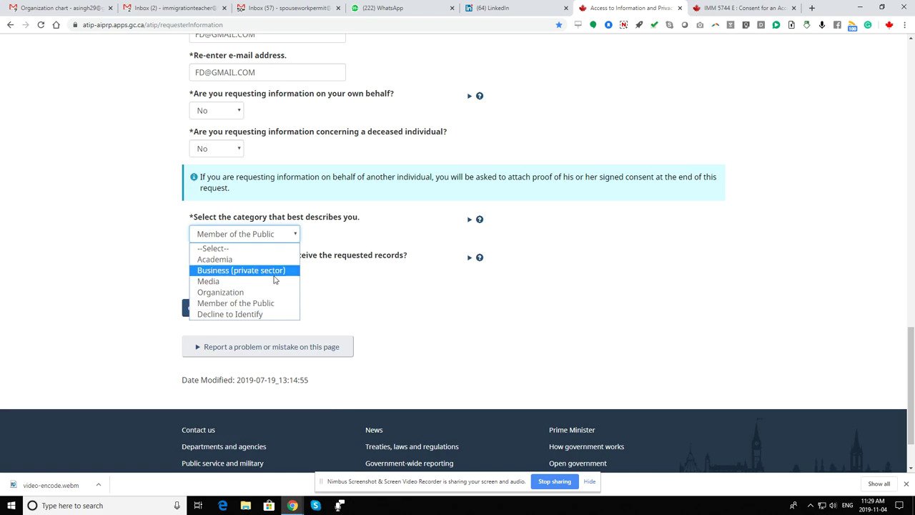
left_click(275, 306)
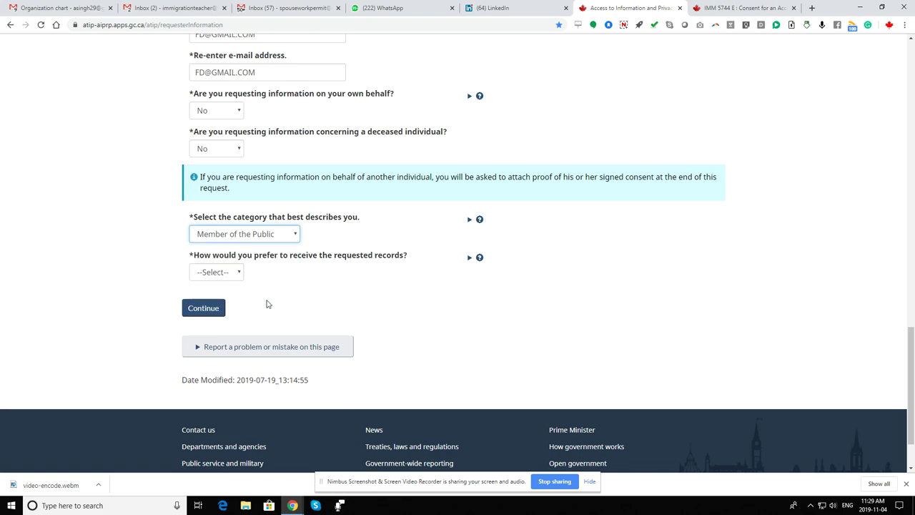
left_click(233, 272)
key("Down")
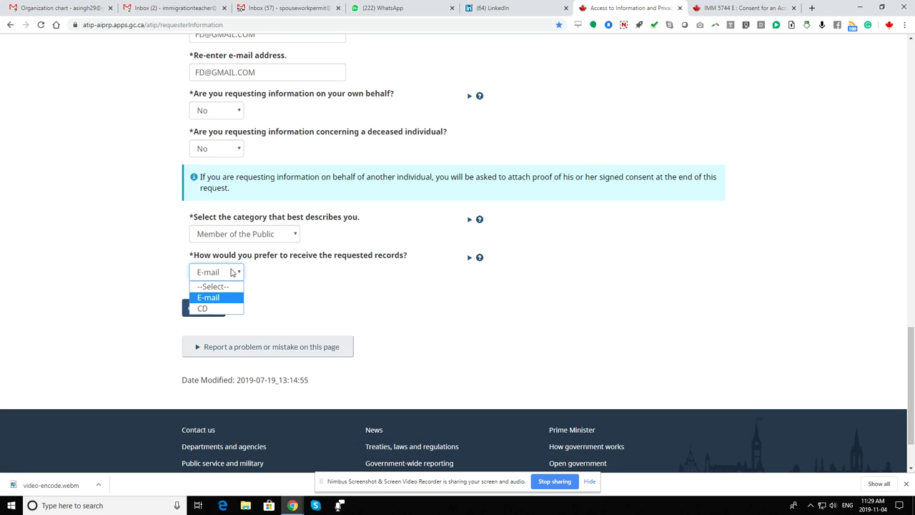
left_click(231, 272)
left_click(209, 313)
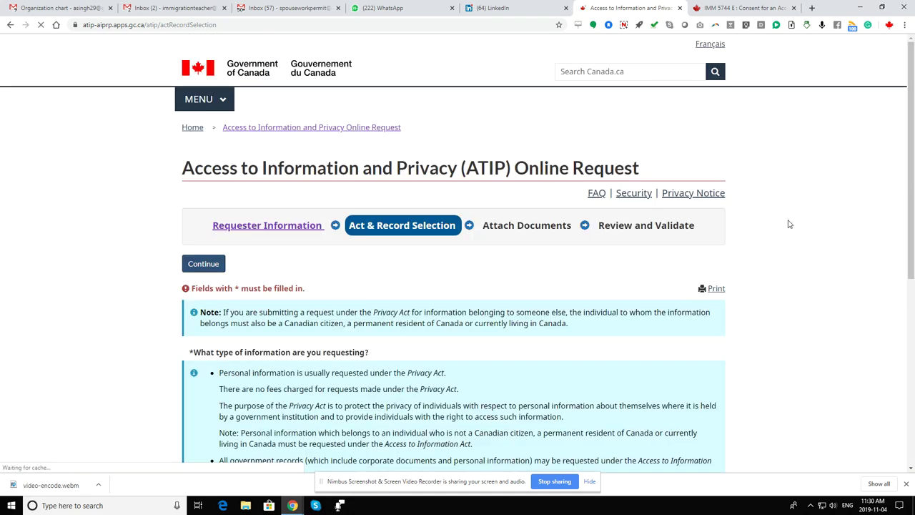
Request Immigration/Citizenship Records under the Access to Information Act.
scroll(789, 224, "down", 3)
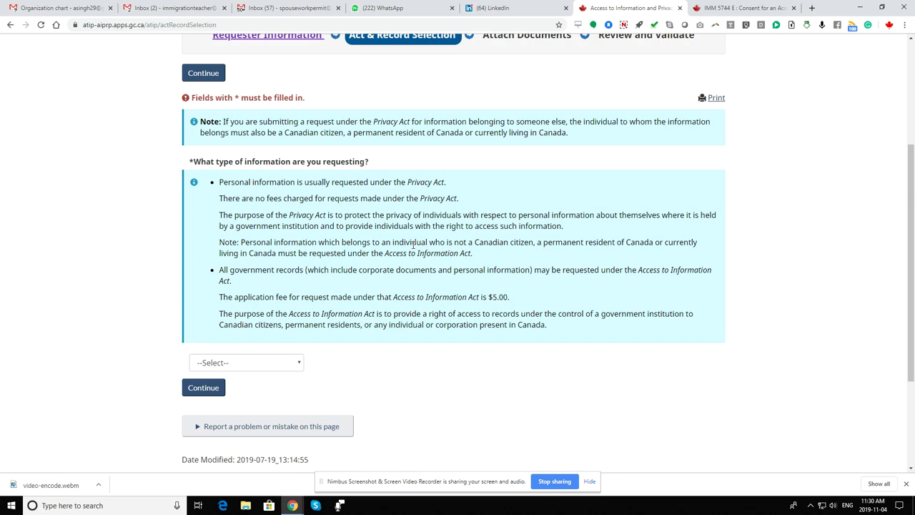
left_click(270, 368)
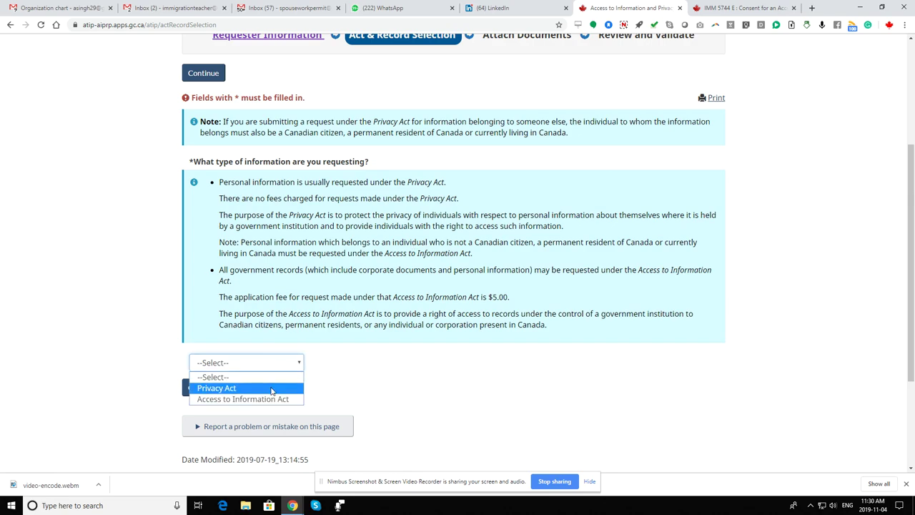
left_click(275, 398)
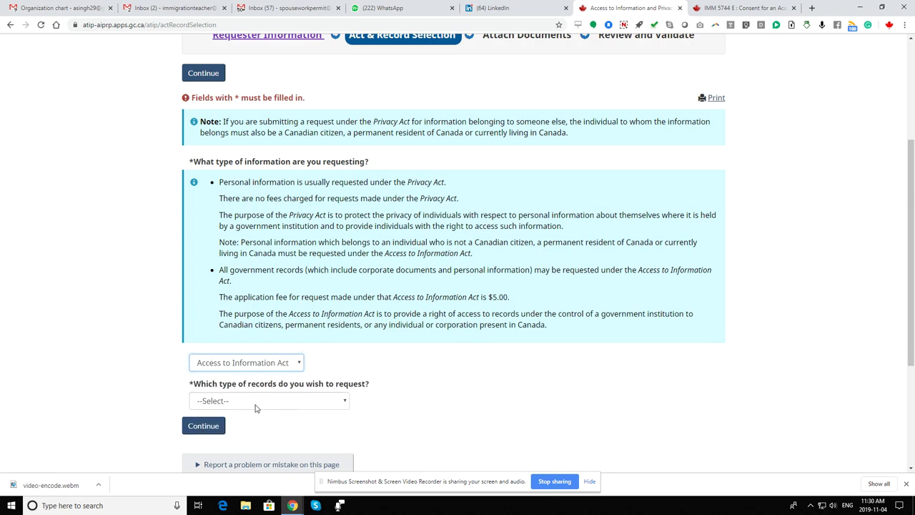
left_click(256, 406)
key("Down")
key("Return")
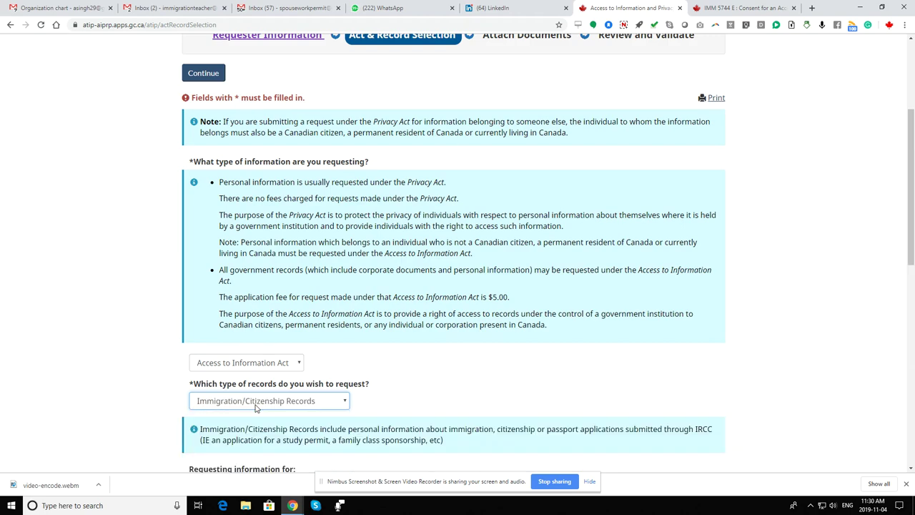
key("Tab")
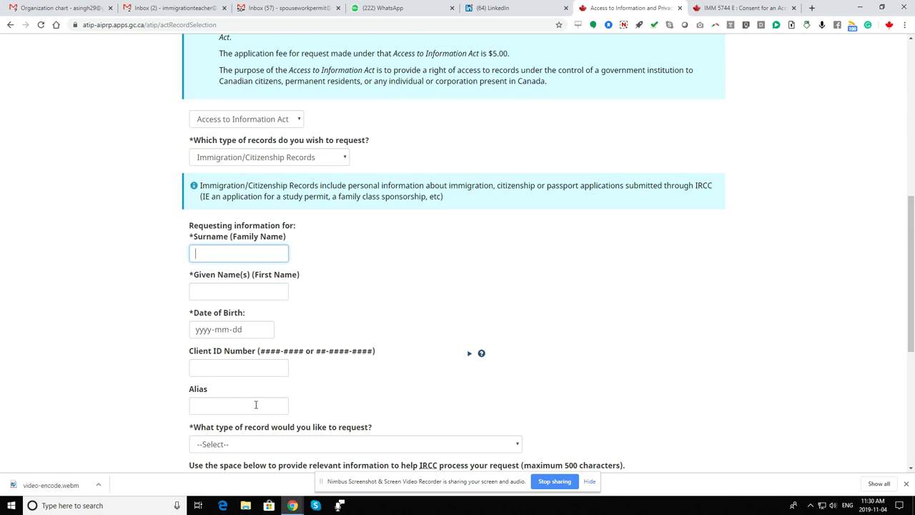
Enter the subject's surname, given name, date of birth and client ID number.
type("SINGH")
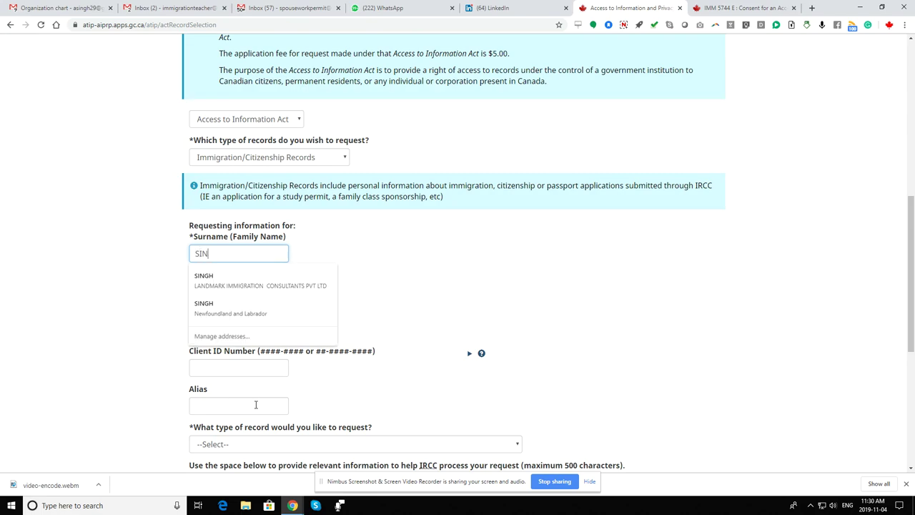
key("Tab")
type("HG")
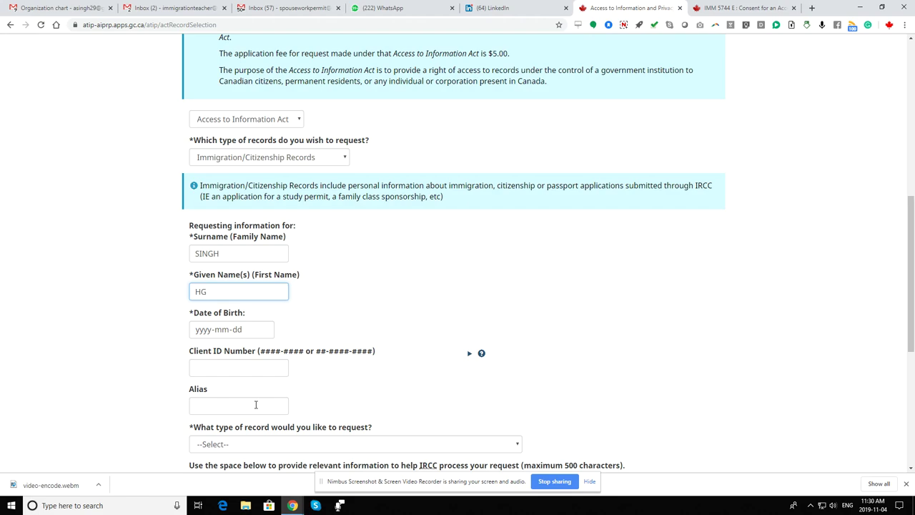
key("Tab")
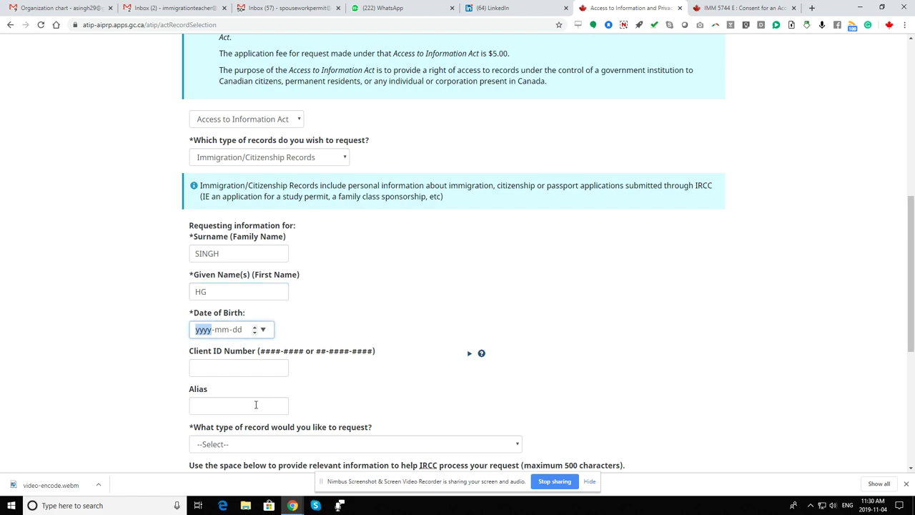
type("1985-05-05")
key("Tab")
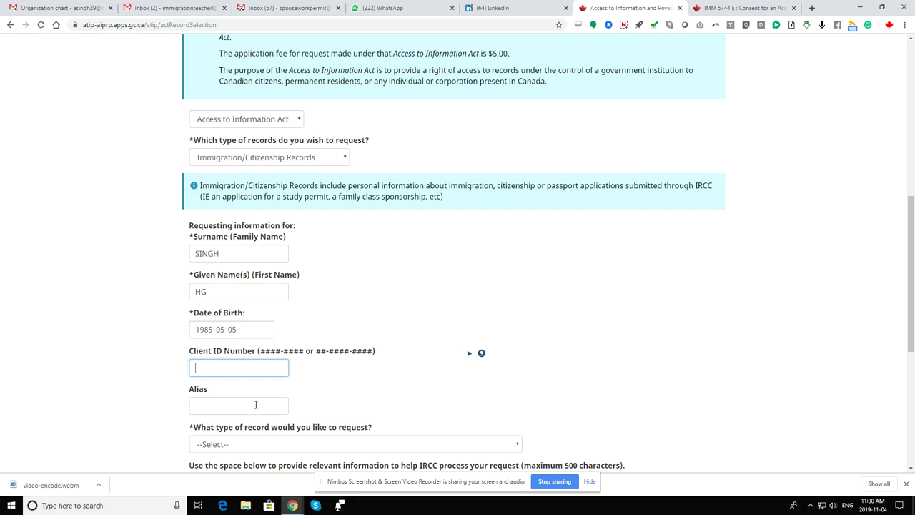
type("8888-8888")
key("Tab")
Select Temporary Residence records and request the status update, refusal reasons and officer's electronic notes.
key("Tab")
key("Tab")
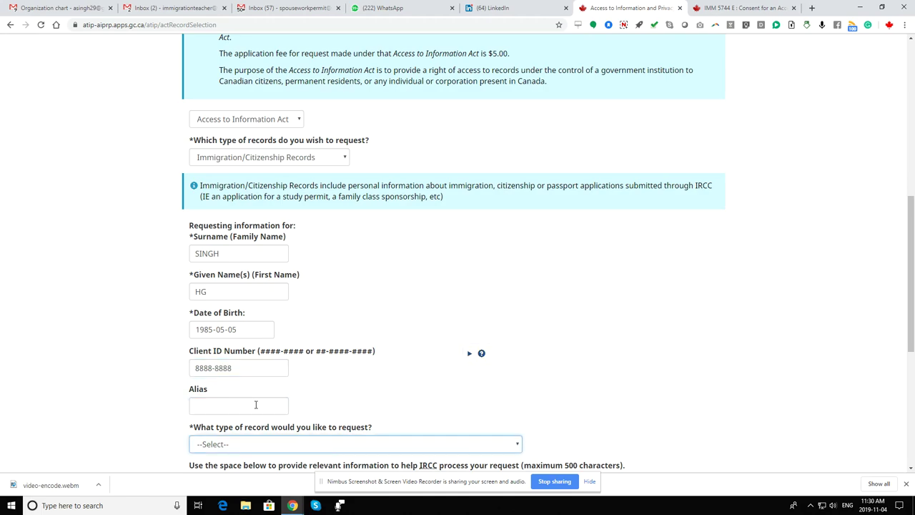
key("t")
key("Tab")
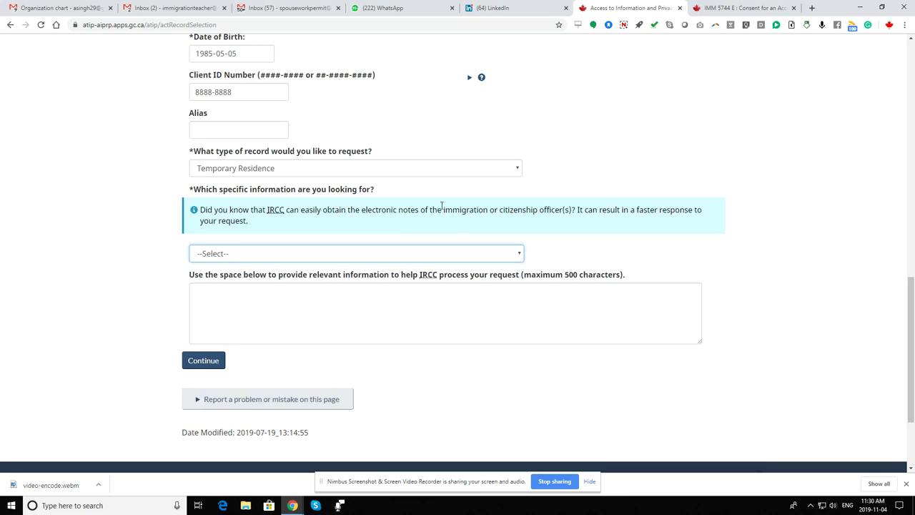
left_click(403, 256)
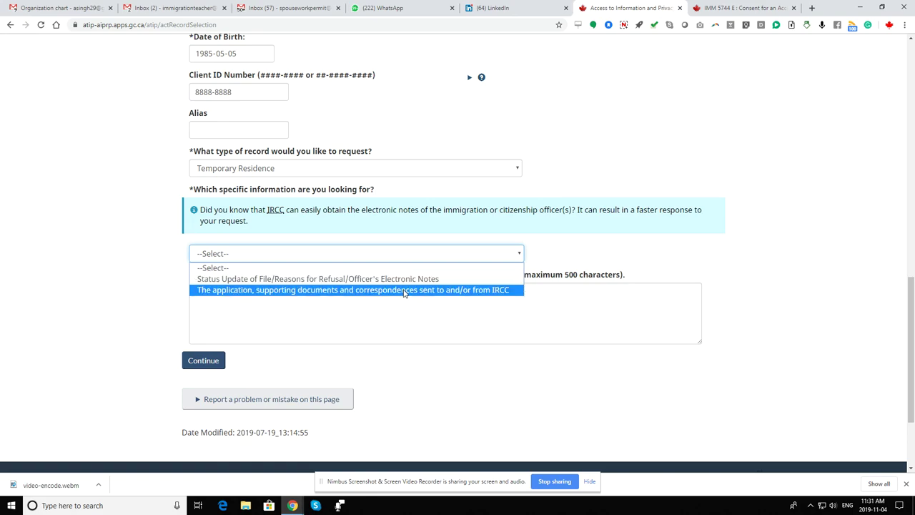
left_click(404, 289)
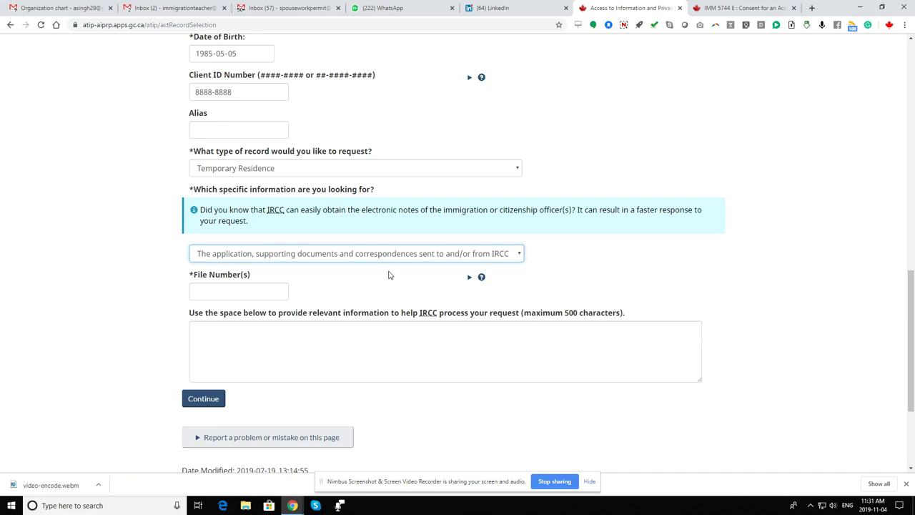
left_click(283, 258)
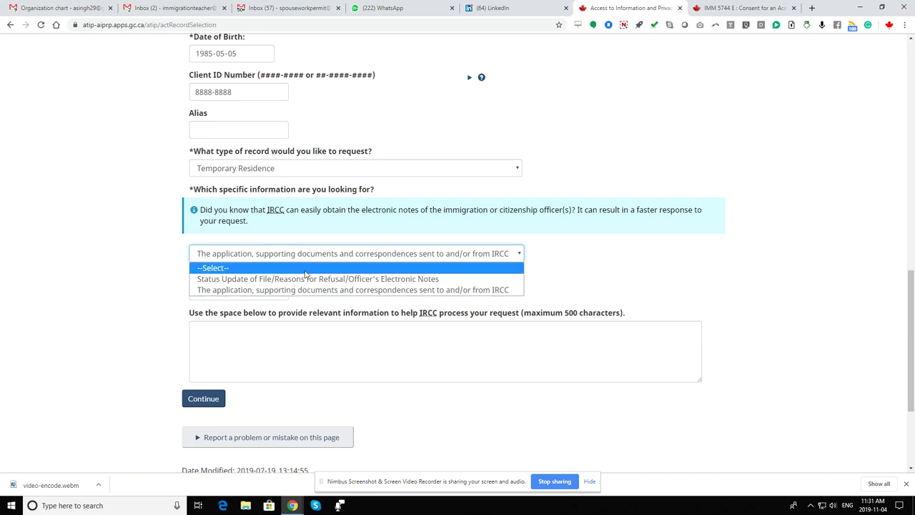
left_click(308, 279)
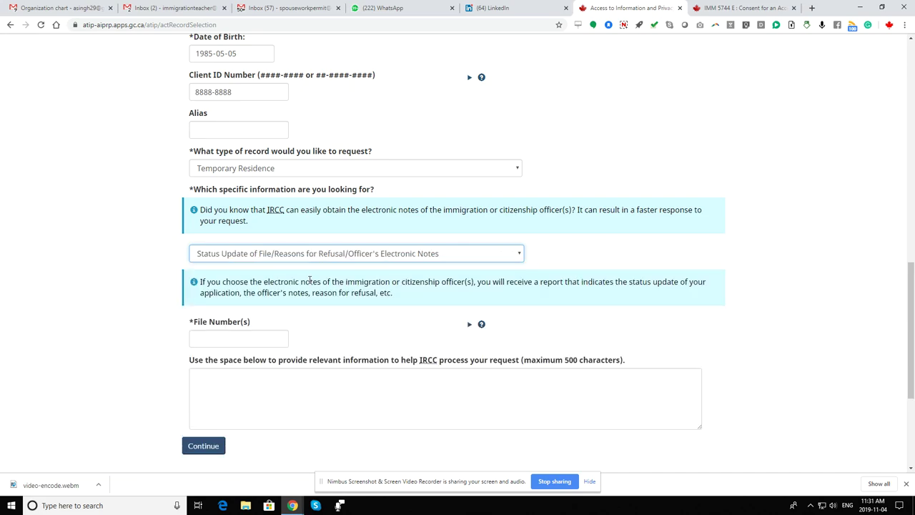
Enter the application's file number and continue to the document attachment step.
left_click(250, 341)
type("W303")
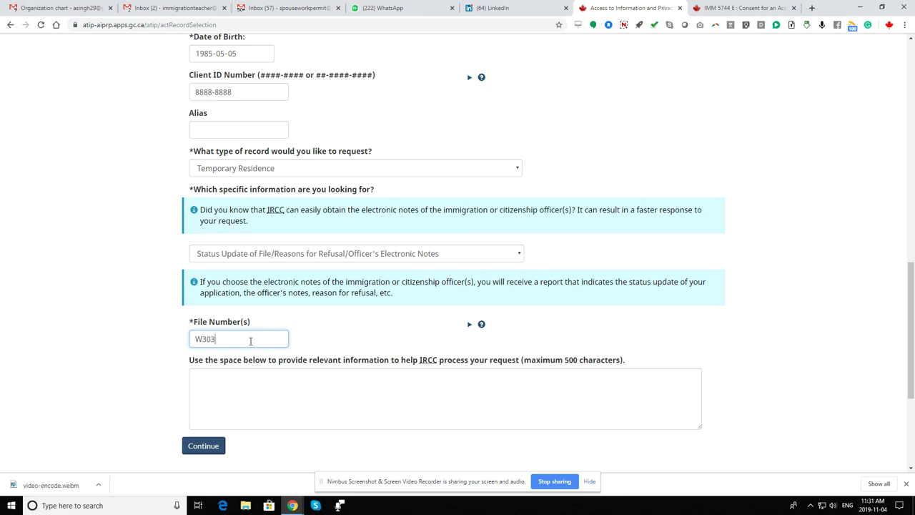
type("00000")
left_click(201, 452)
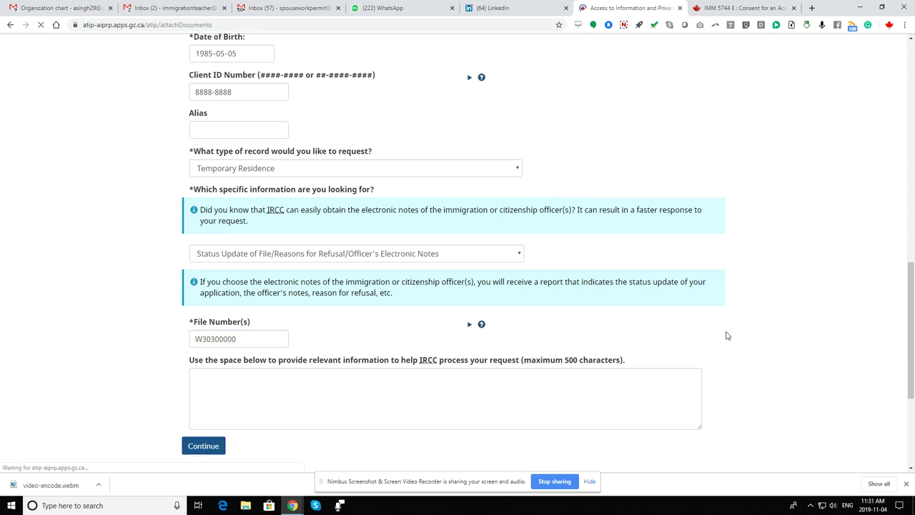
Look over the IMM 5744 E consent form, then return to the upload page.
scroll(758, 337, "down", 2)
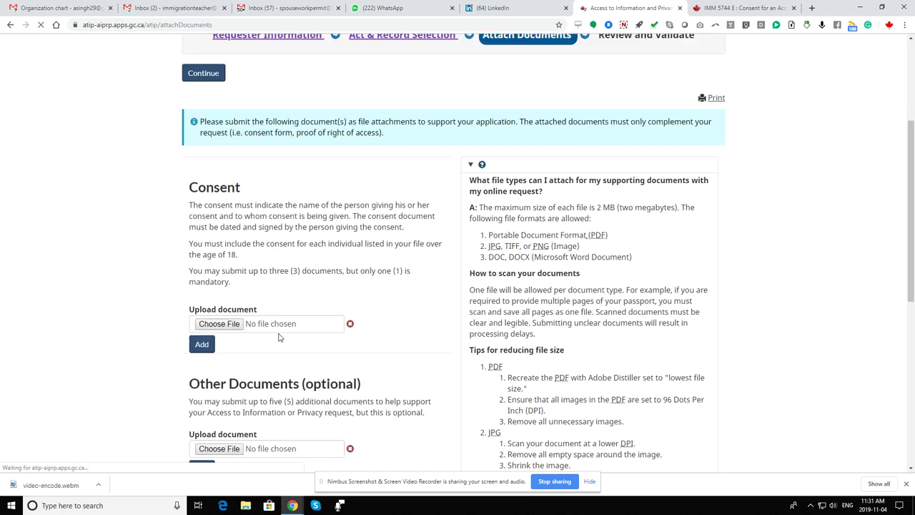
scroll(311, 321, "down", 1)
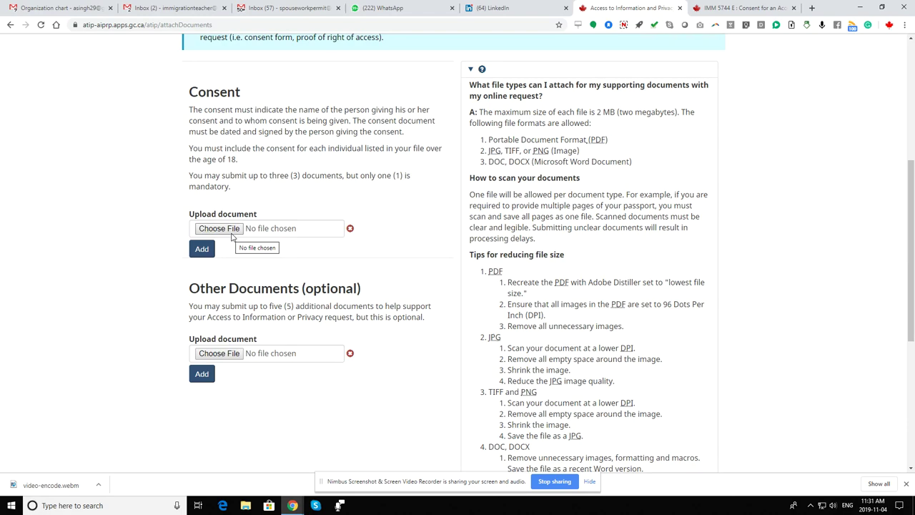
left_click(743, 8)
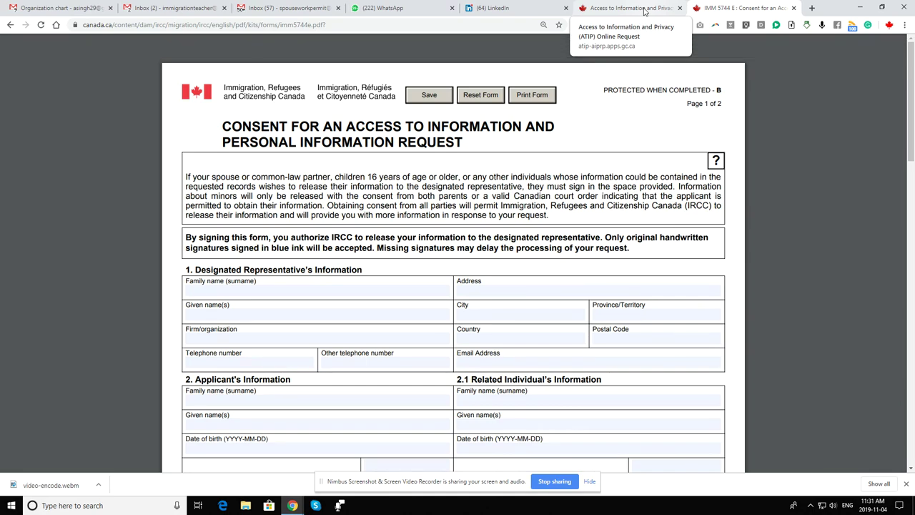
left_click(645, 11)
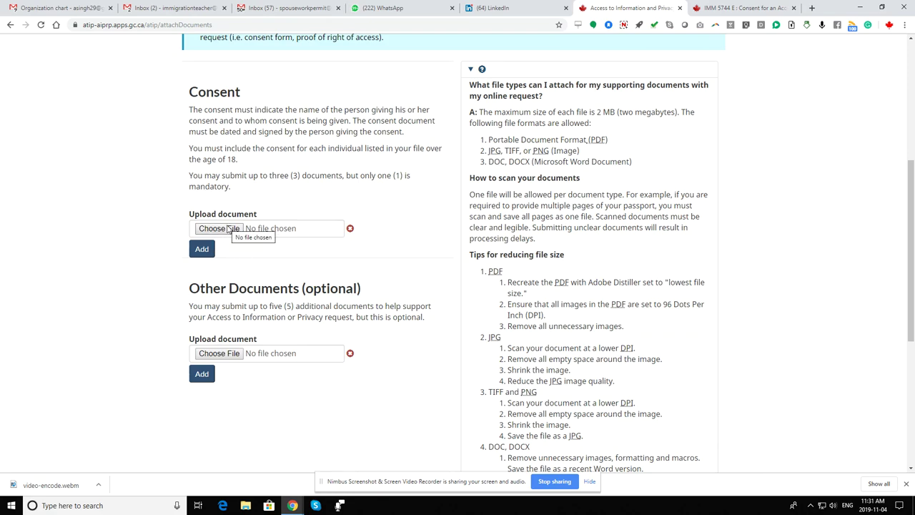
Upload the refusal letter PDF as the consent document and continue to review.
left_click(230, 230)
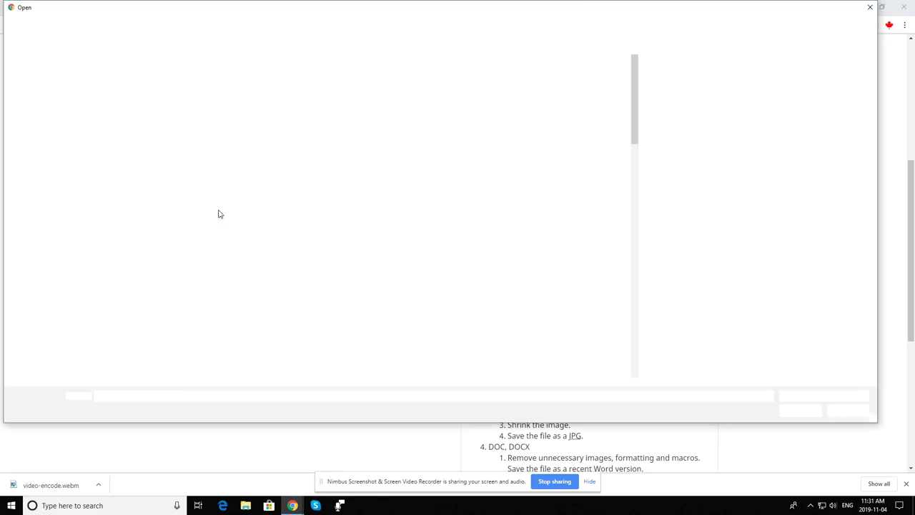
left_click(121, 77)
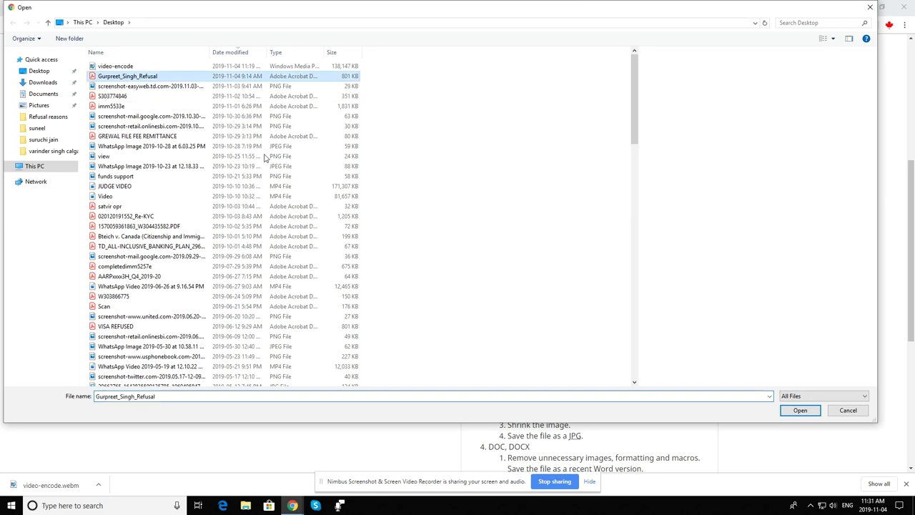
left_click(799, 410)
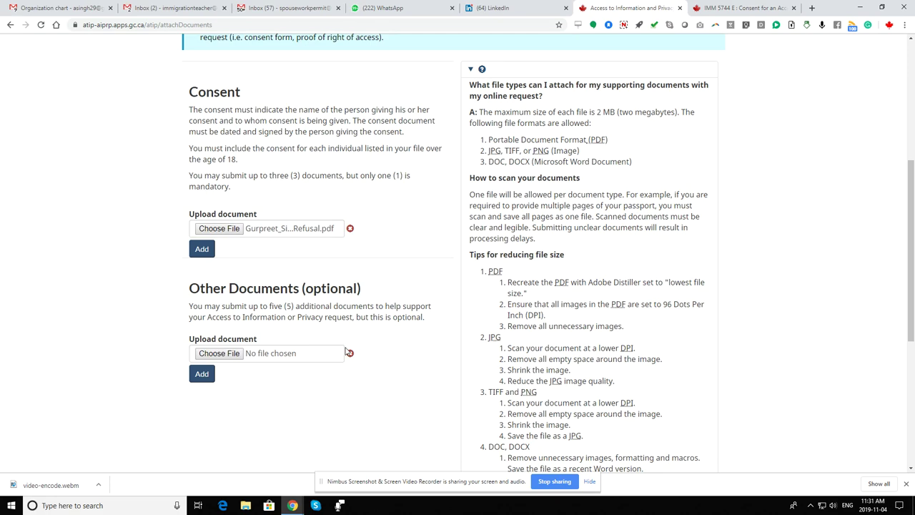
scroll(379, 359, "down", 3)
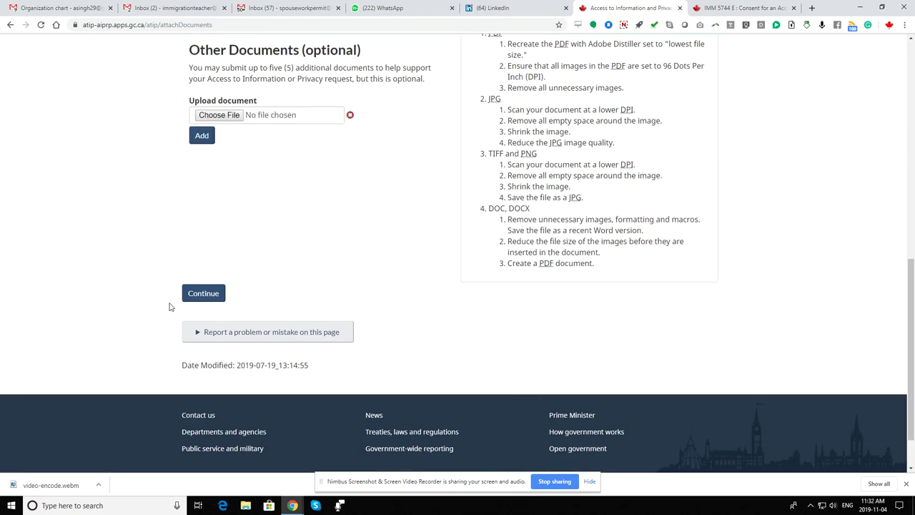
left_click(200, 298)
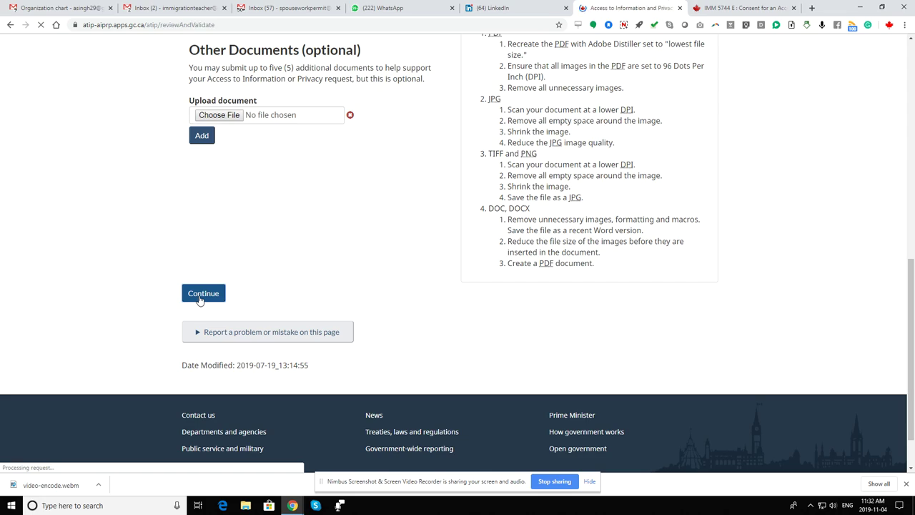
Certify the reviewed request and send it on to the $5.00 secure checkout.
scroll(525, 367, "down", 7)
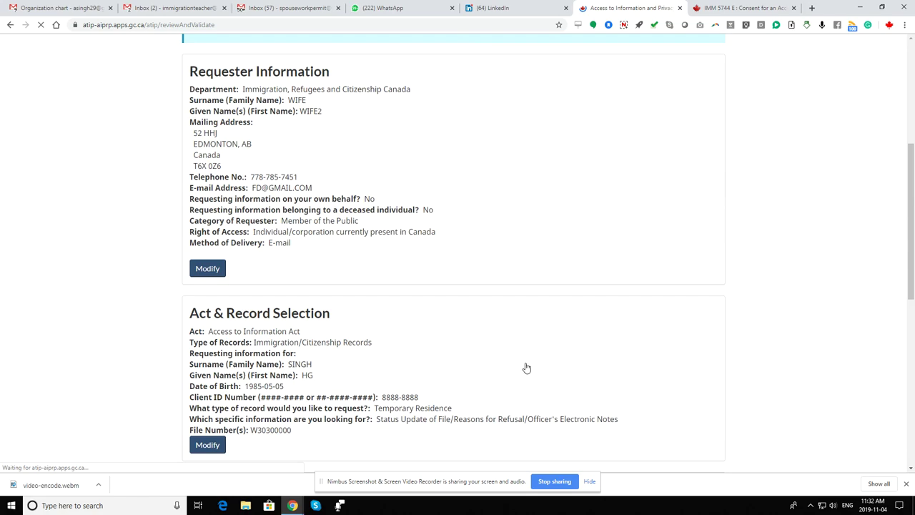
scroll(525, 365, "down", 3)
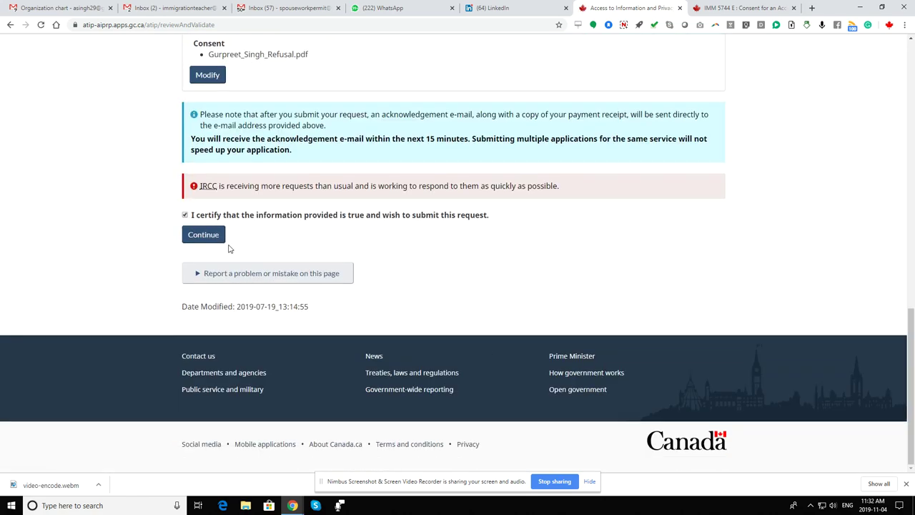
left_click(209, 235)
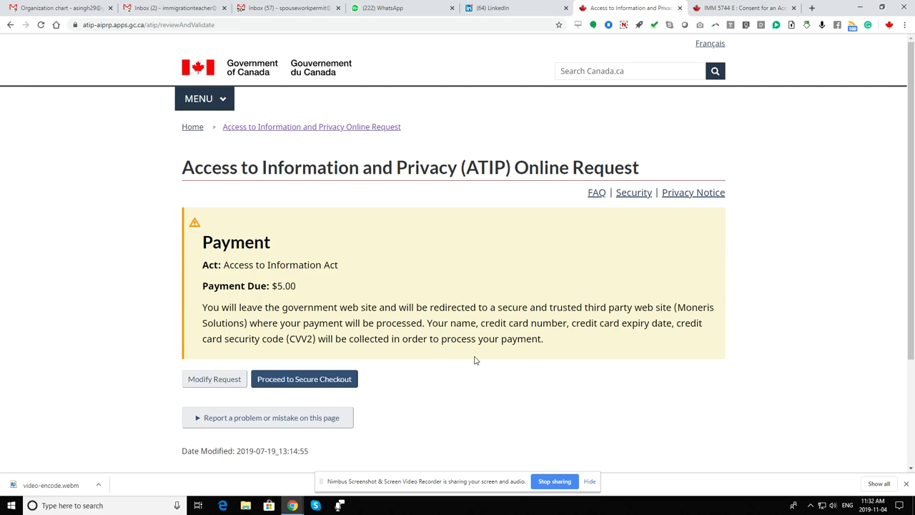
scroll(476, 359, "down", 1)
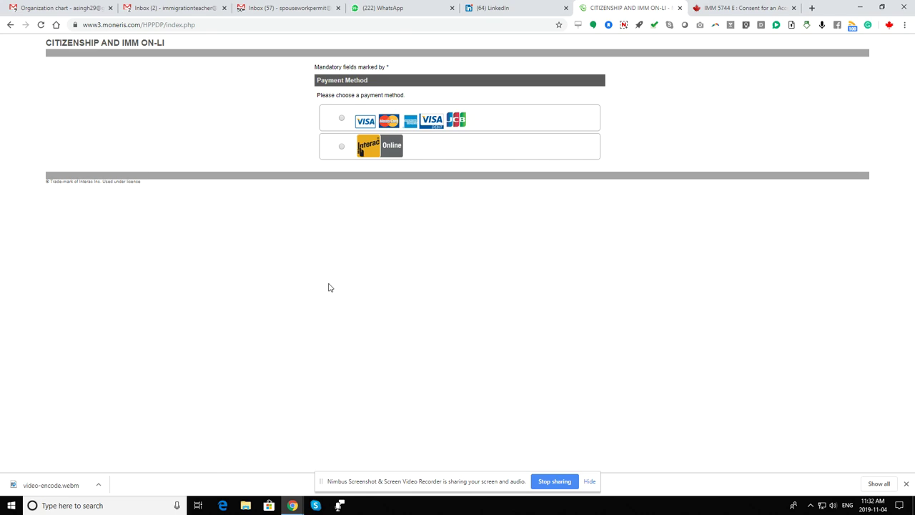
Pick credit card, then switch the payment method to Interac Online.
left_click(342, 120)
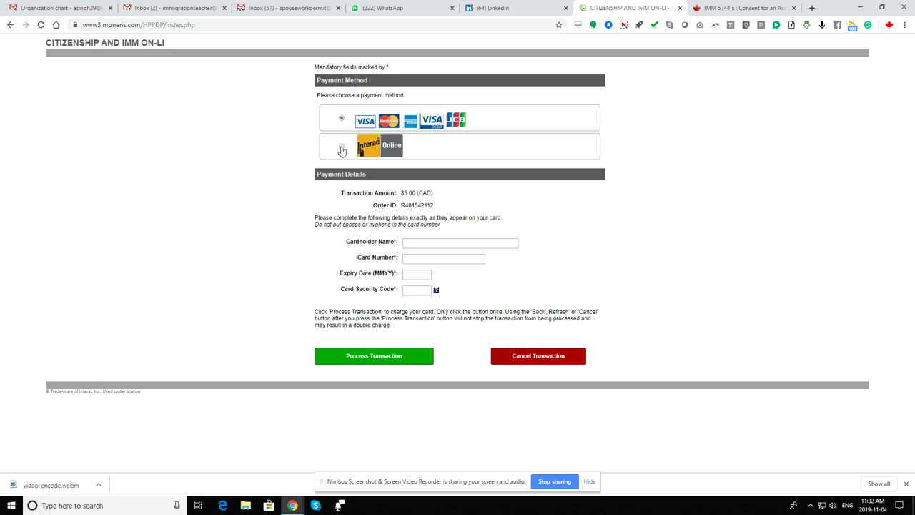
left_click(342, 149)
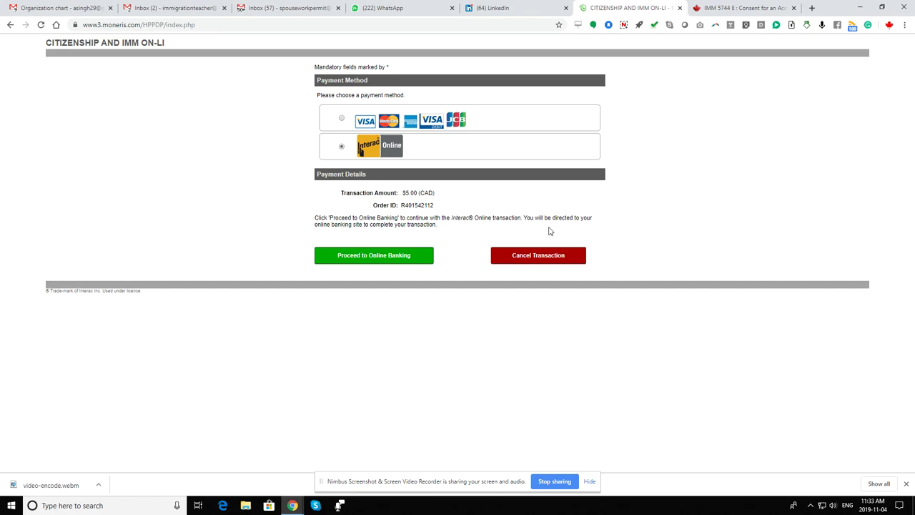
Cancel the $5.00 transaction, then close the ATIP request tab.
left_click(553, 256)
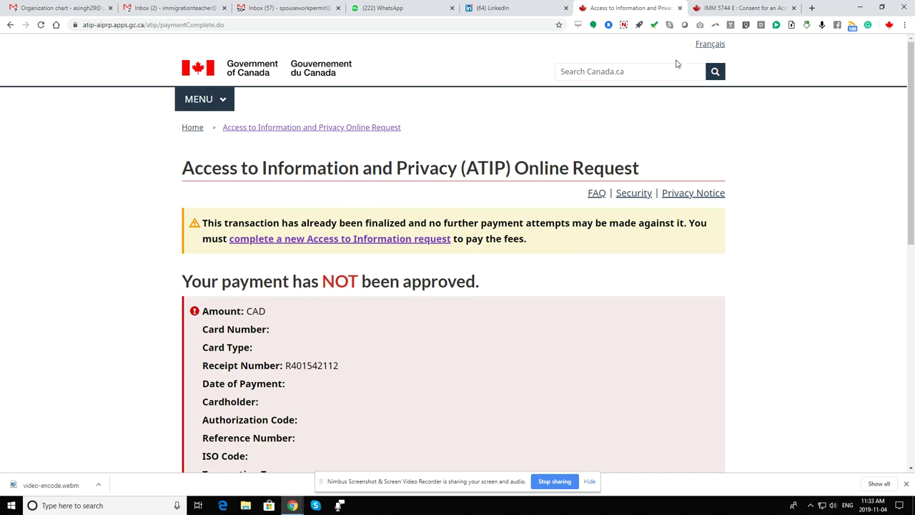
left_click(680, 7)
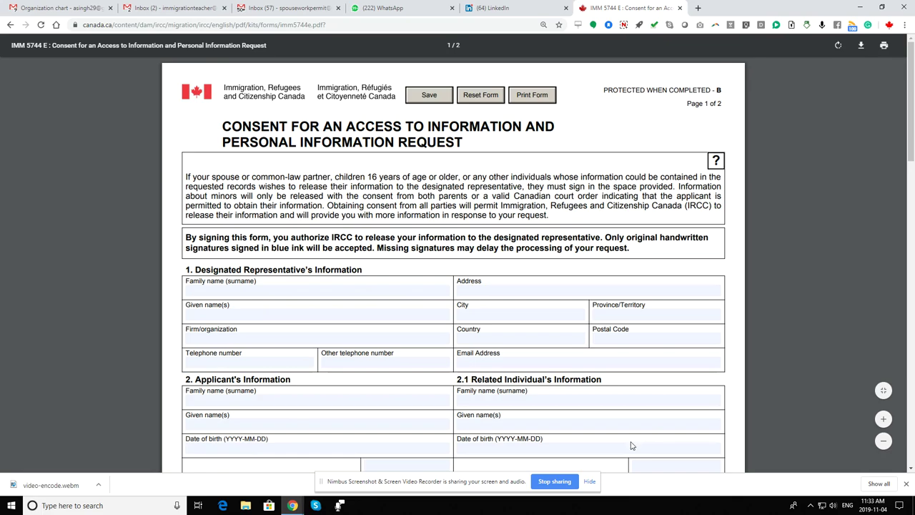